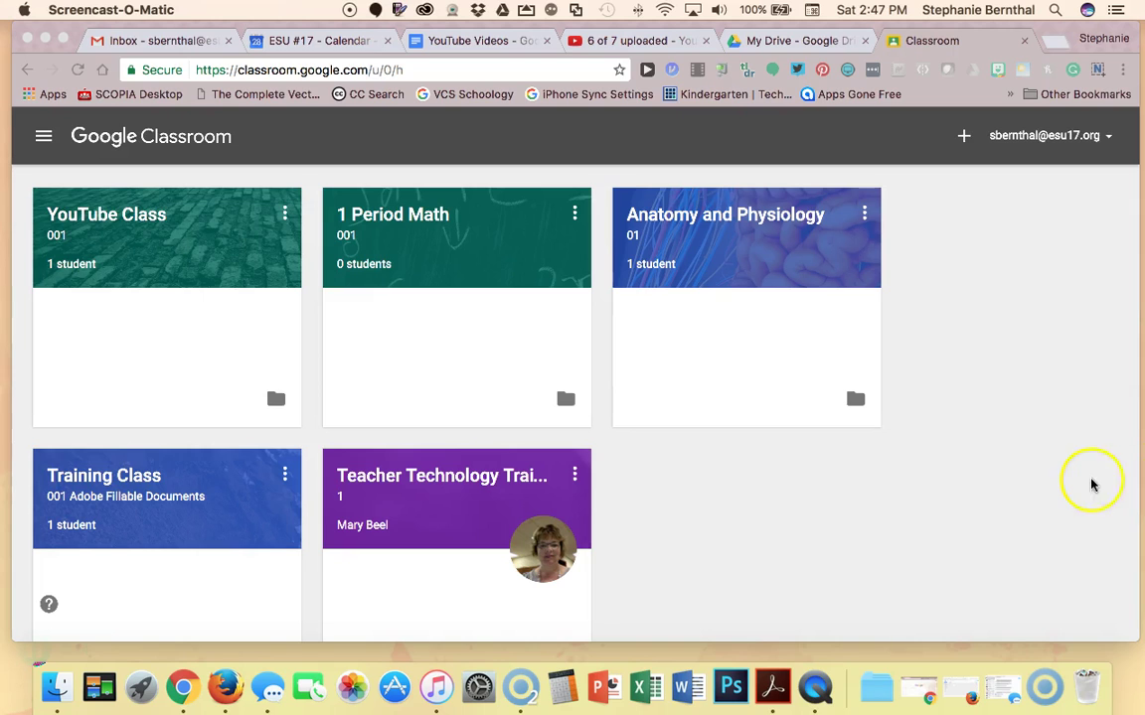
# Step: Open YouTube Class and the student's submitted 'YouTube Videos' document from the Chapter 10 Study Guide
pyautogui.click(121, 219)
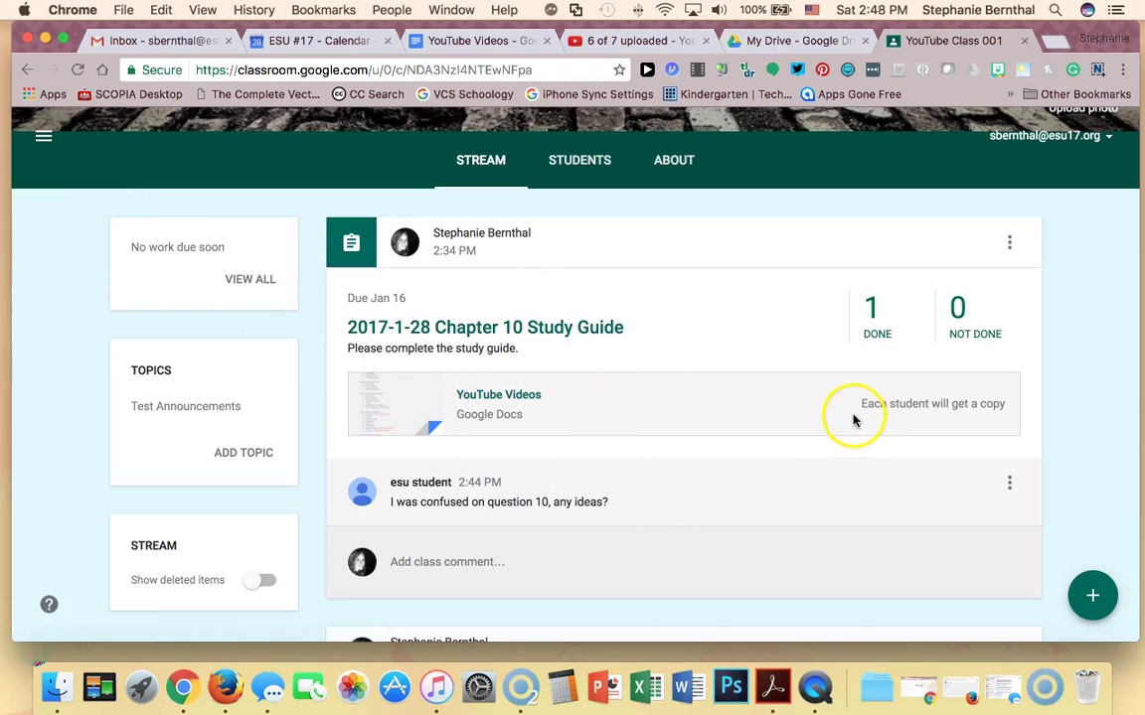
pyautogui.click(889, 327)
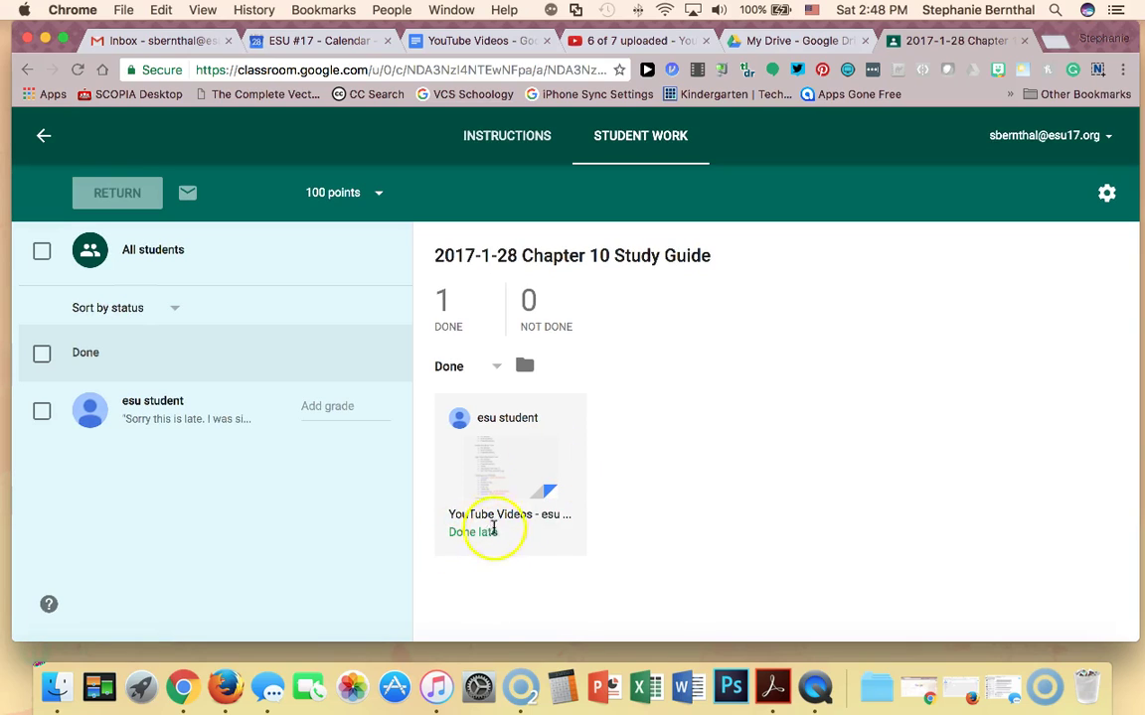
pyautogui.click(497, 481)
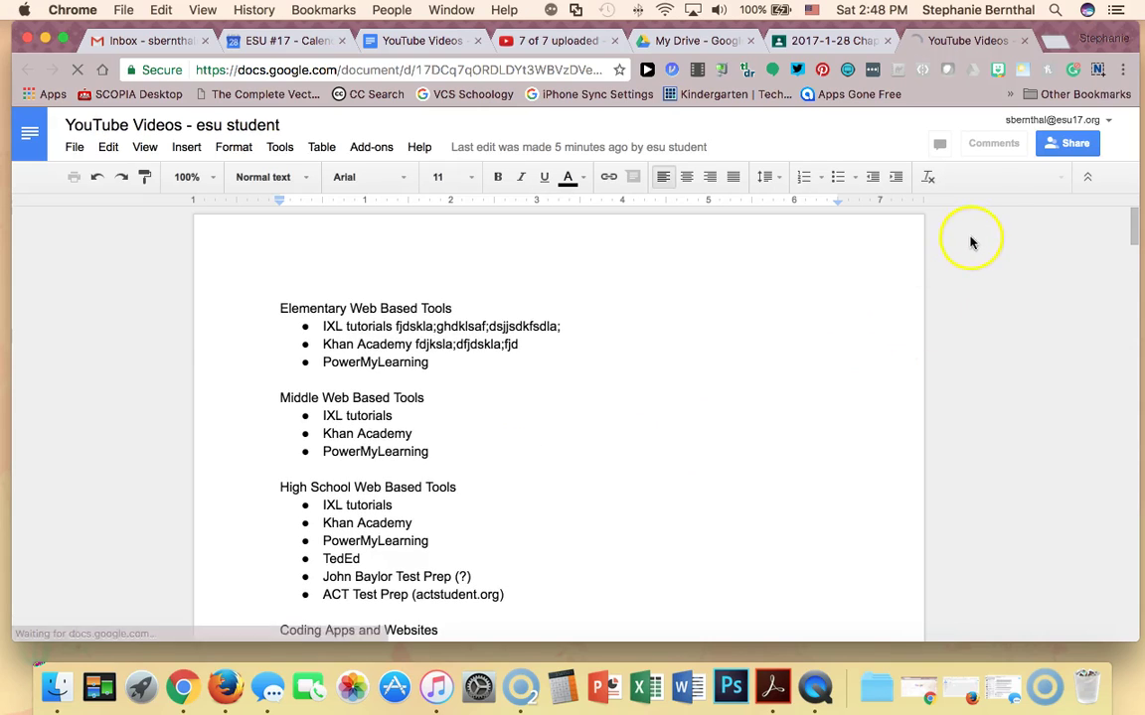
# Step: Comment 'This is unacceptable, please correct.' on the Elementary Web Based Tools heading
pyautogui.moveTo(281, 309); pyautogui.dragTo(455, 309)
pyautogui.click(991, 145)
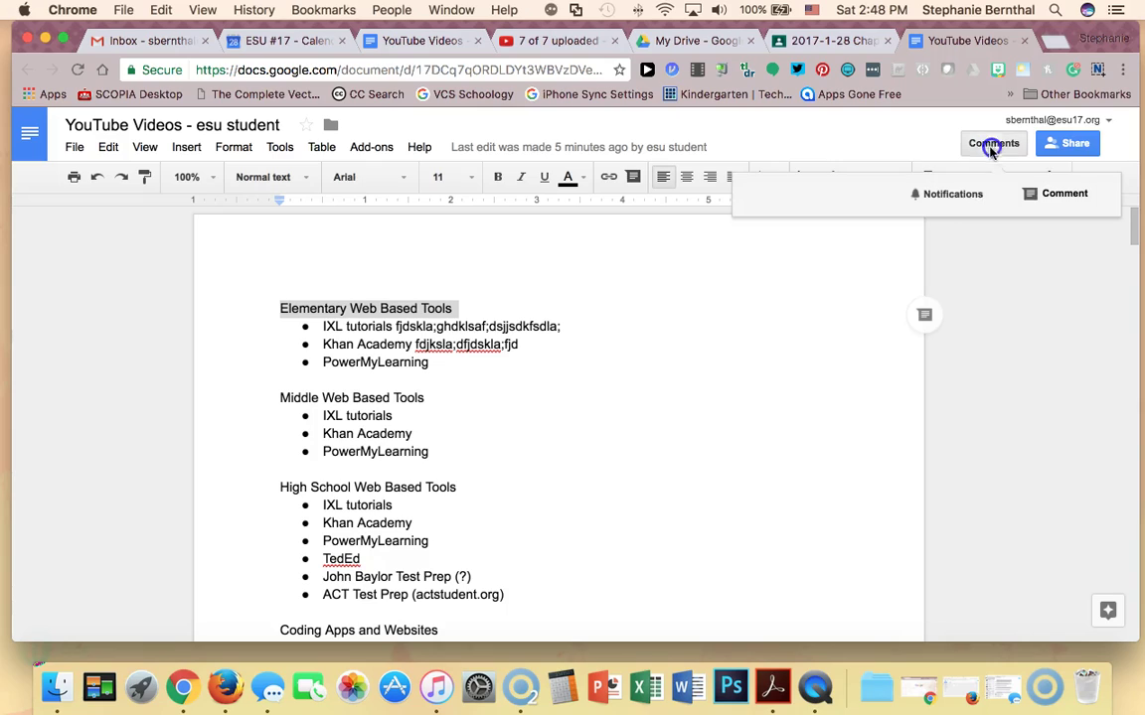
pyautogui.click(1054, 193)
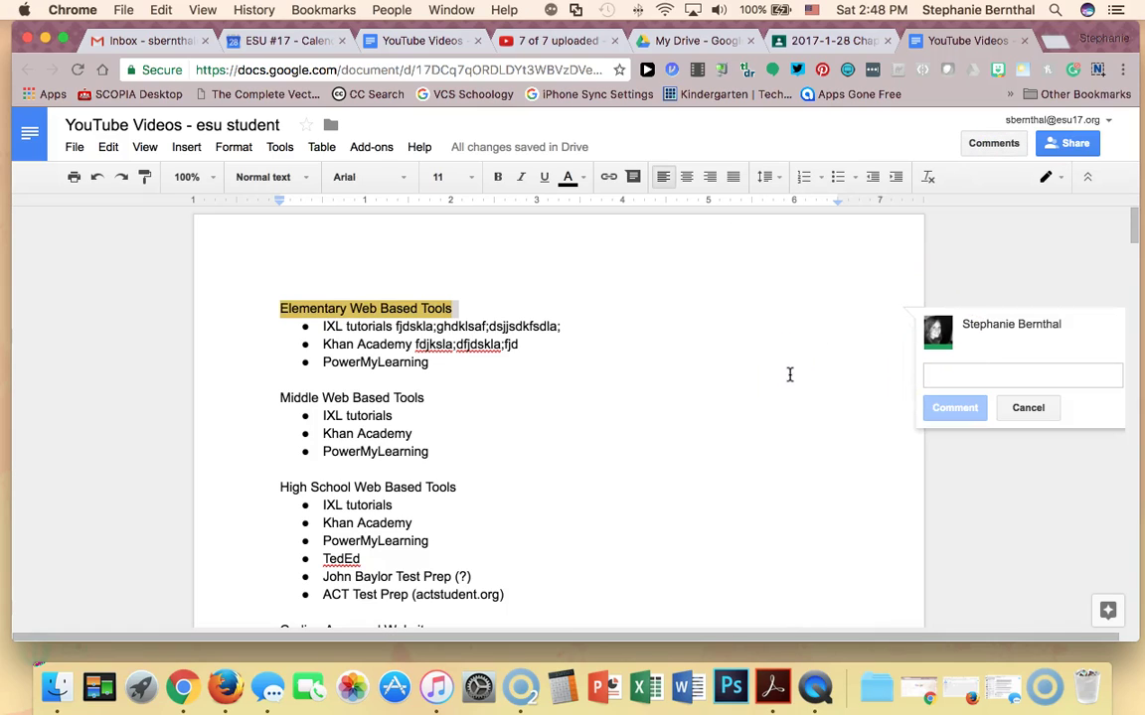
pyautogui.write('This is unacceptable, pleas')
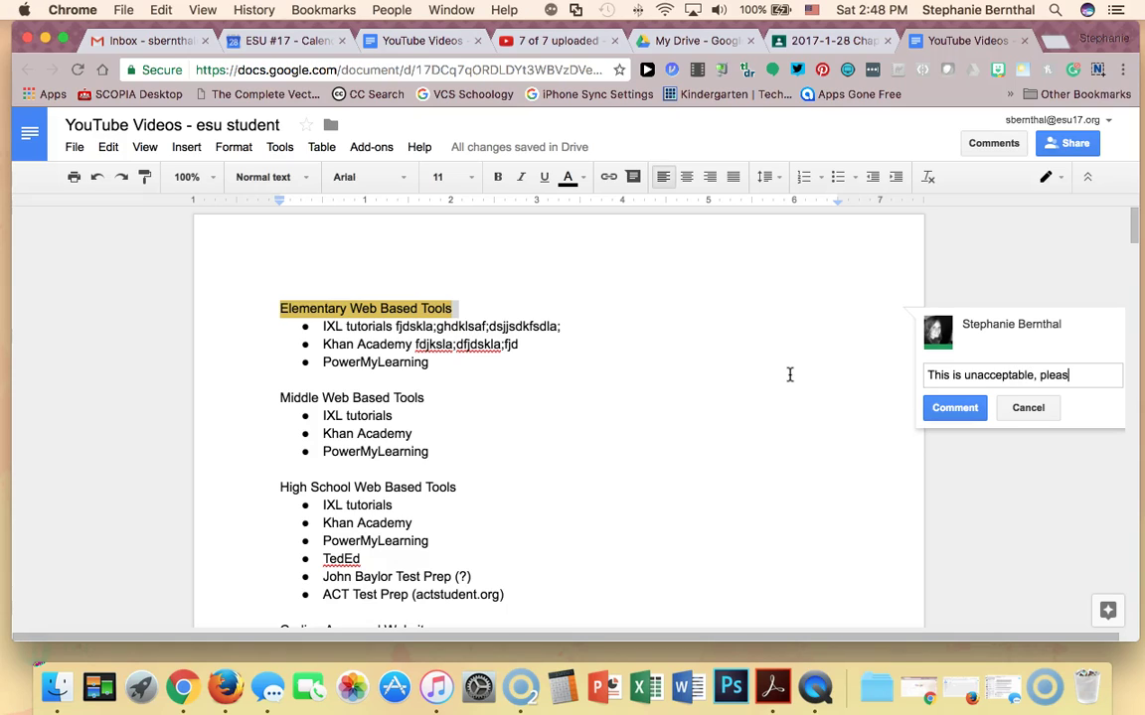
pyautogui.click(949, 410)
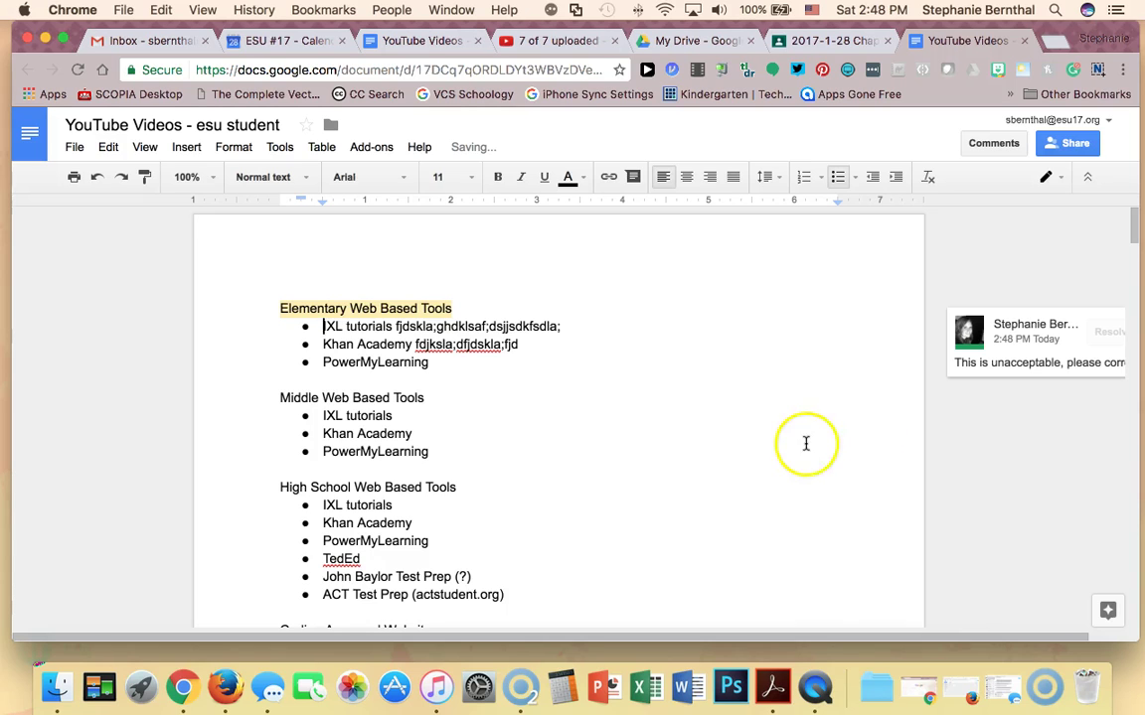
# Step: Select the word 'actstudent' further down the document
pyautogui.scroll(-3, 715, 453)
pyautogui.doubleClick(455, 482)
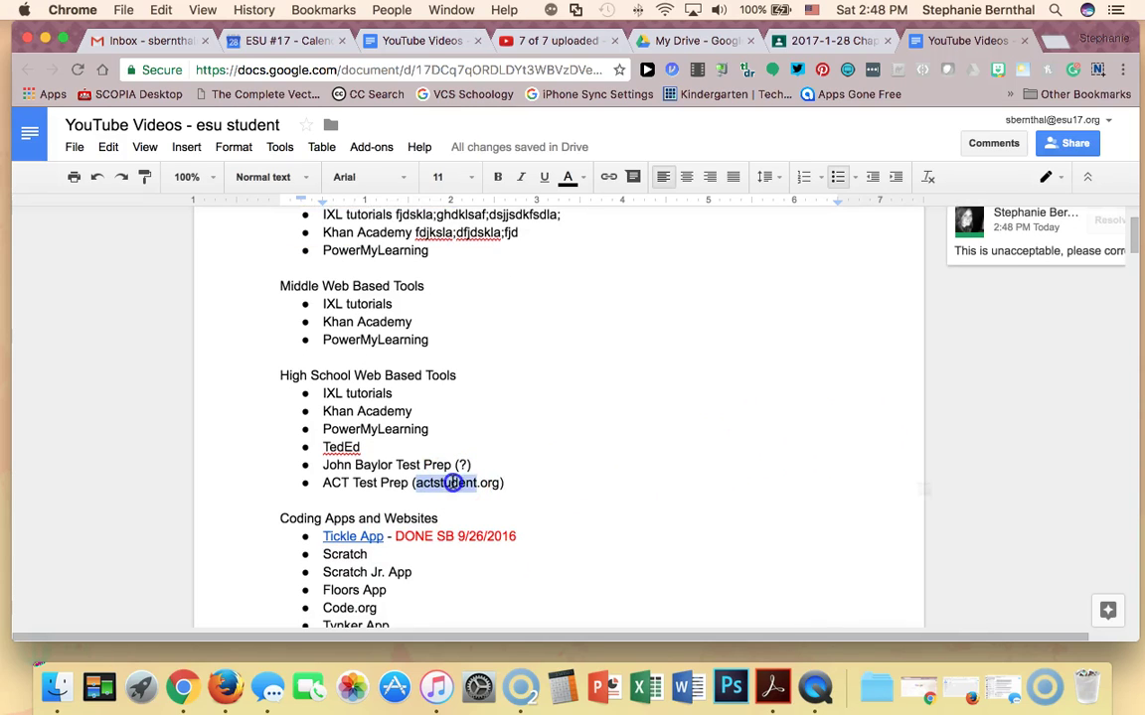
pyautogui.click(1111, 610)
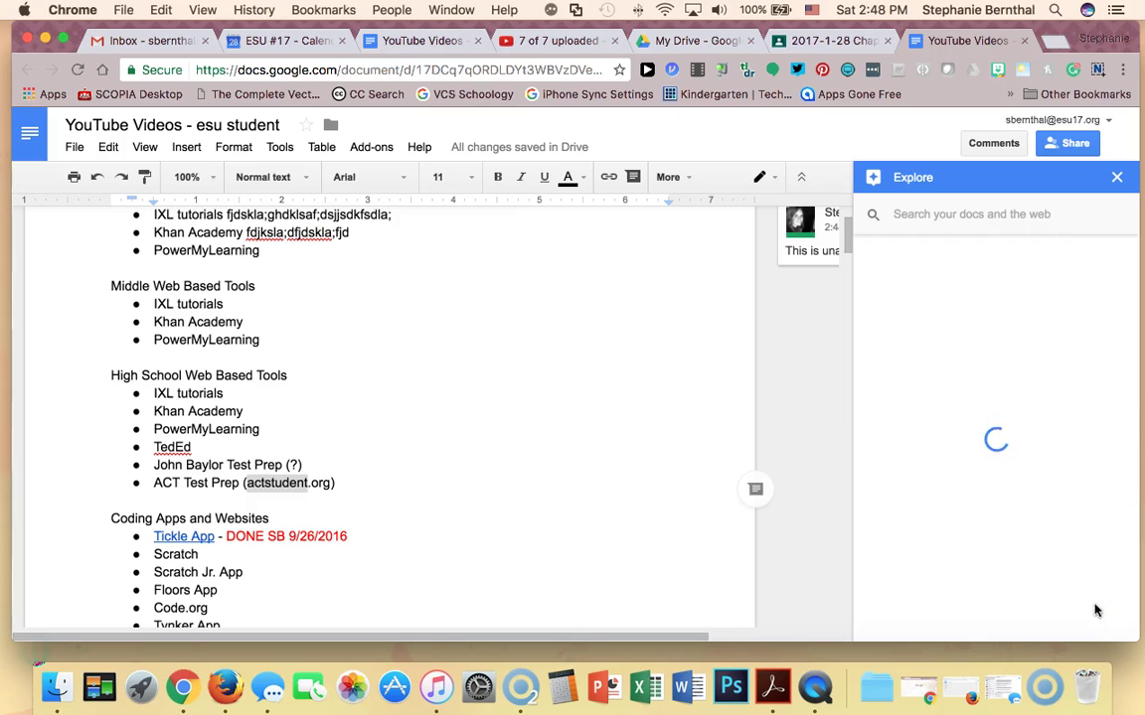
# Step: Add the comment 'Incorrect Web Address' on the selected 'actstudent' text
pyautogui.click(1117, 179)
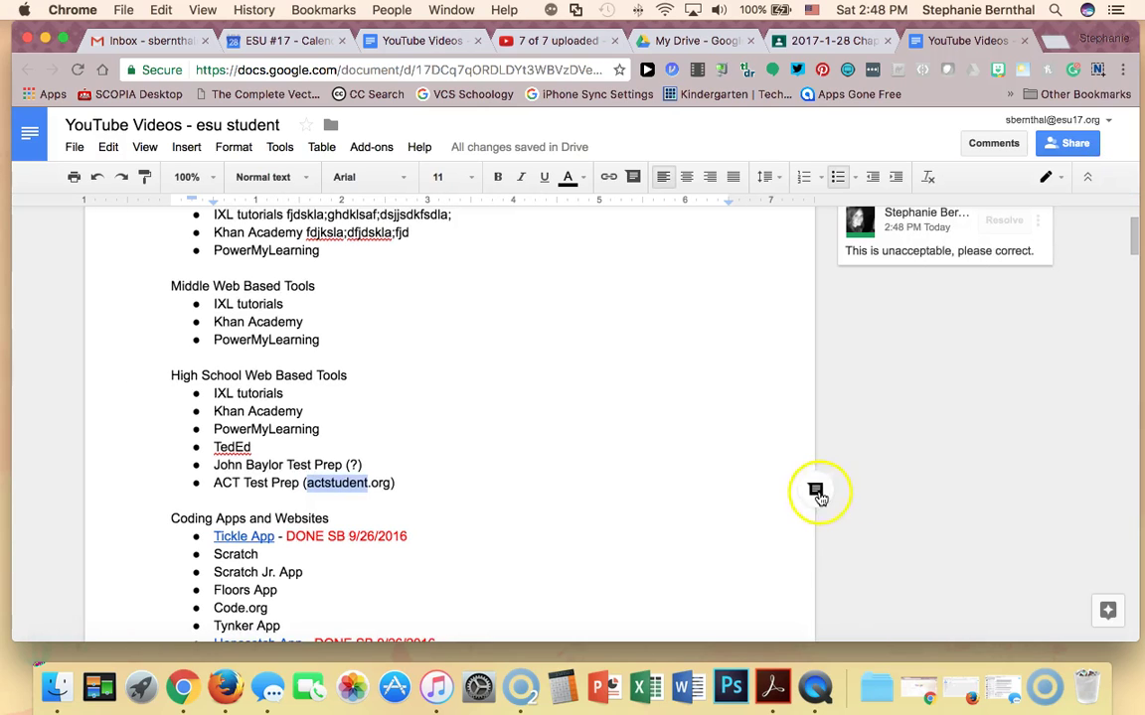
pyautogui.click(814, 491)
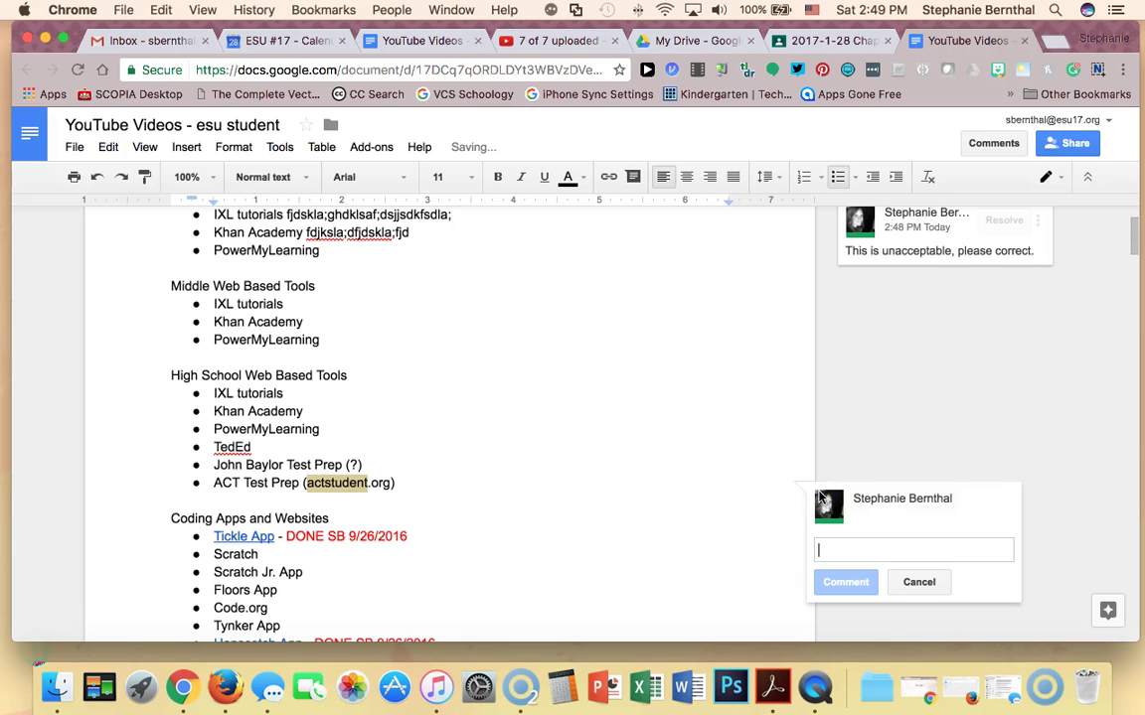
pyautogui.write('Incc')
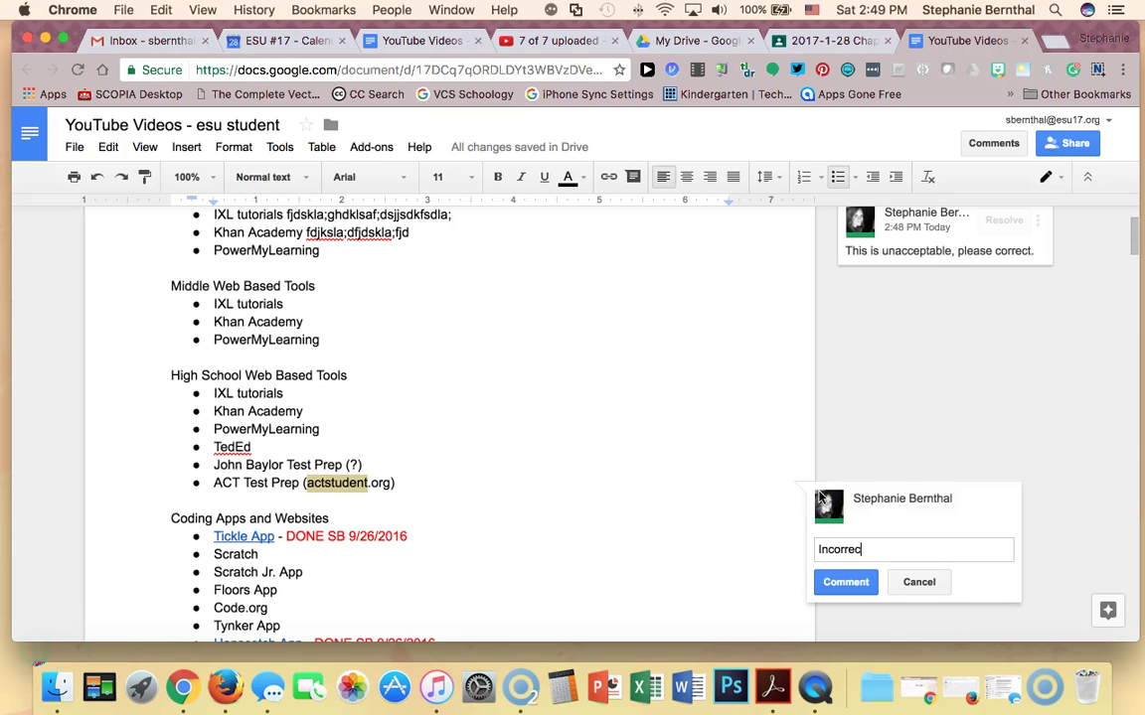
pyautogui.write('rrect Web Address')
pyautogui.press('Return')
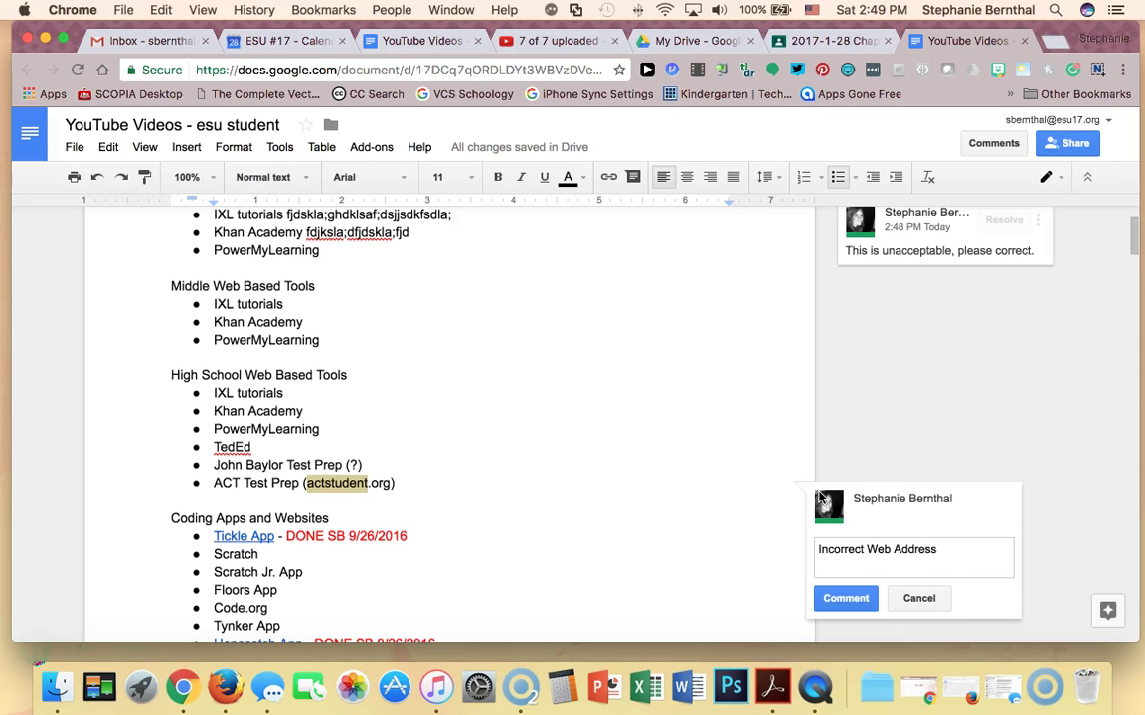
pyautogui.click(845, 598)
# Step: Look over the rest of the document and close the student's document tab
pyautogui.scroll(-5, 645, 460)
pyautogui.click(646, 462)
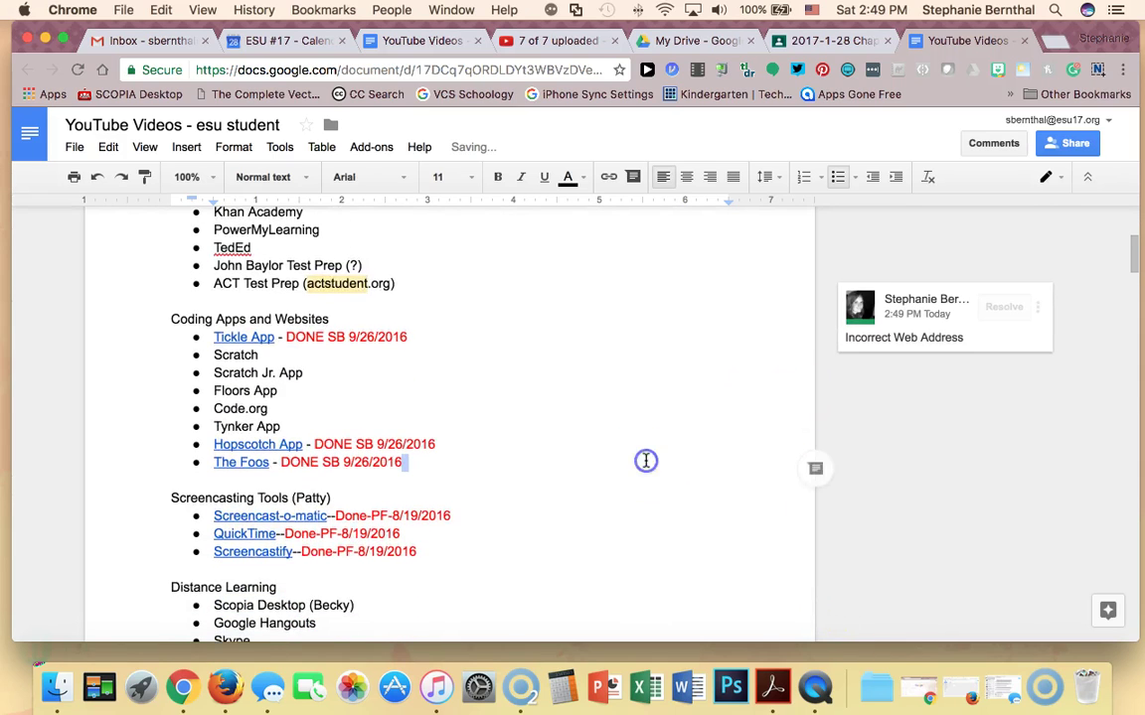
pyautogui.scroll(-2, 644, 460)
pyautogui.scroll(5, 645, 460)
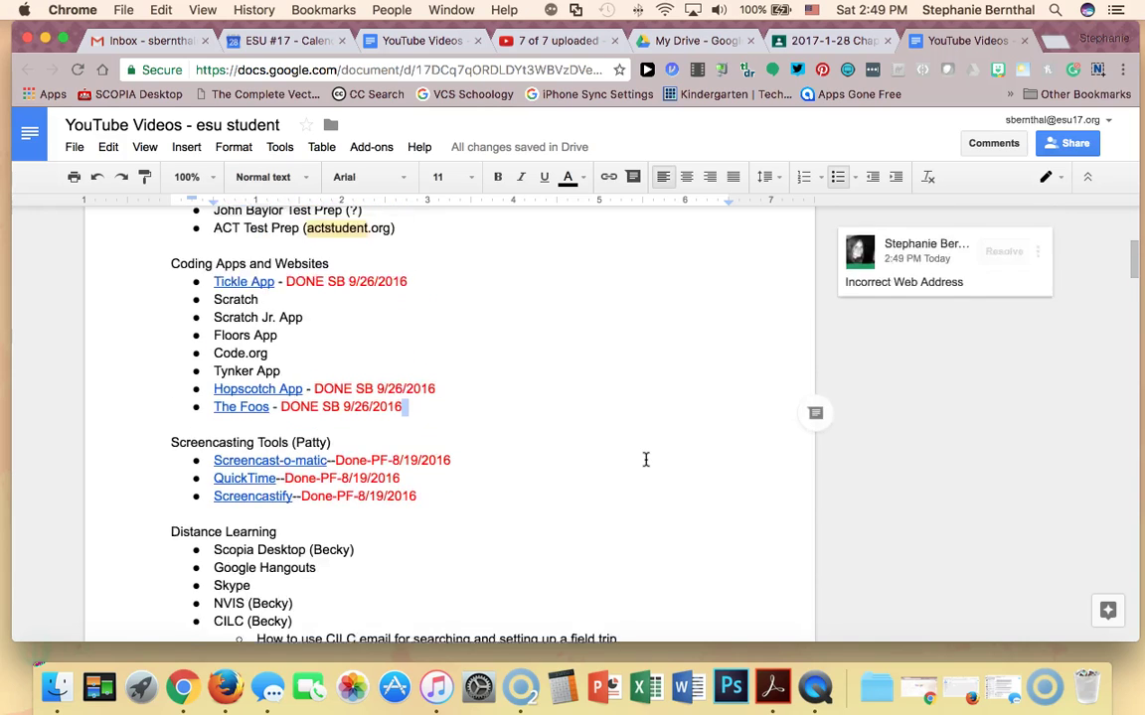
pyautogui.click(644, 457)
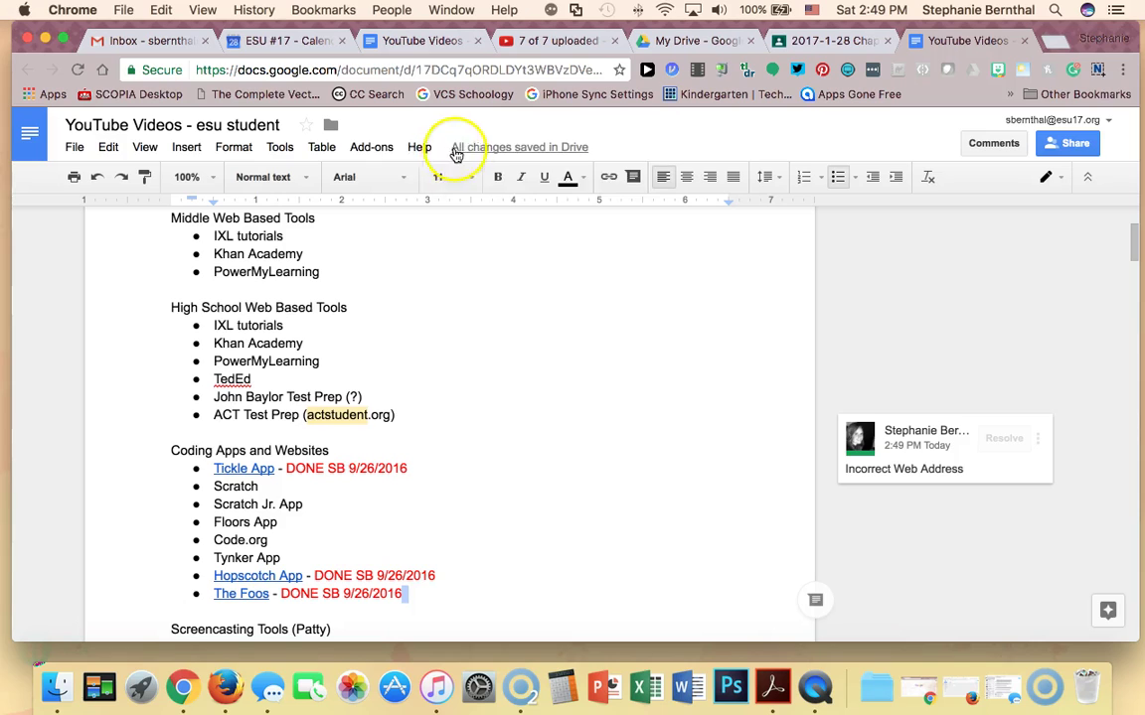
pyautogui.click(1026, 42)
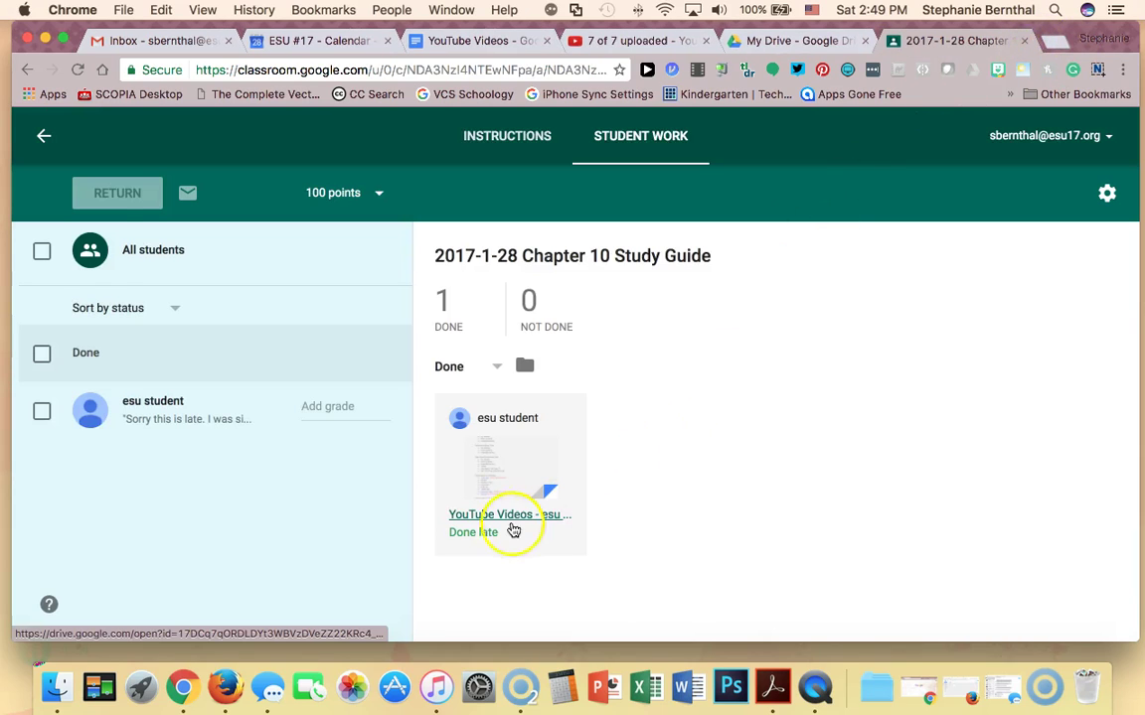
# Step: Select the student's submission in Student Work and give it a grade of 50
pyautogui.click(479, 451)
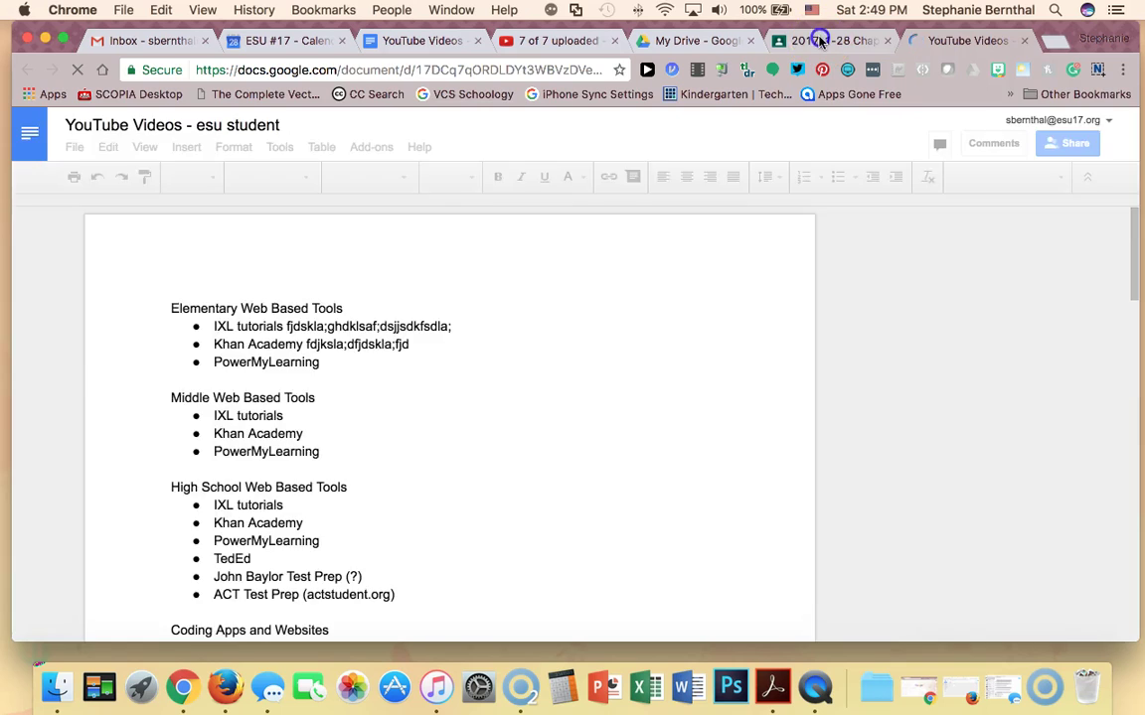
pyautogui.click(819, 40)
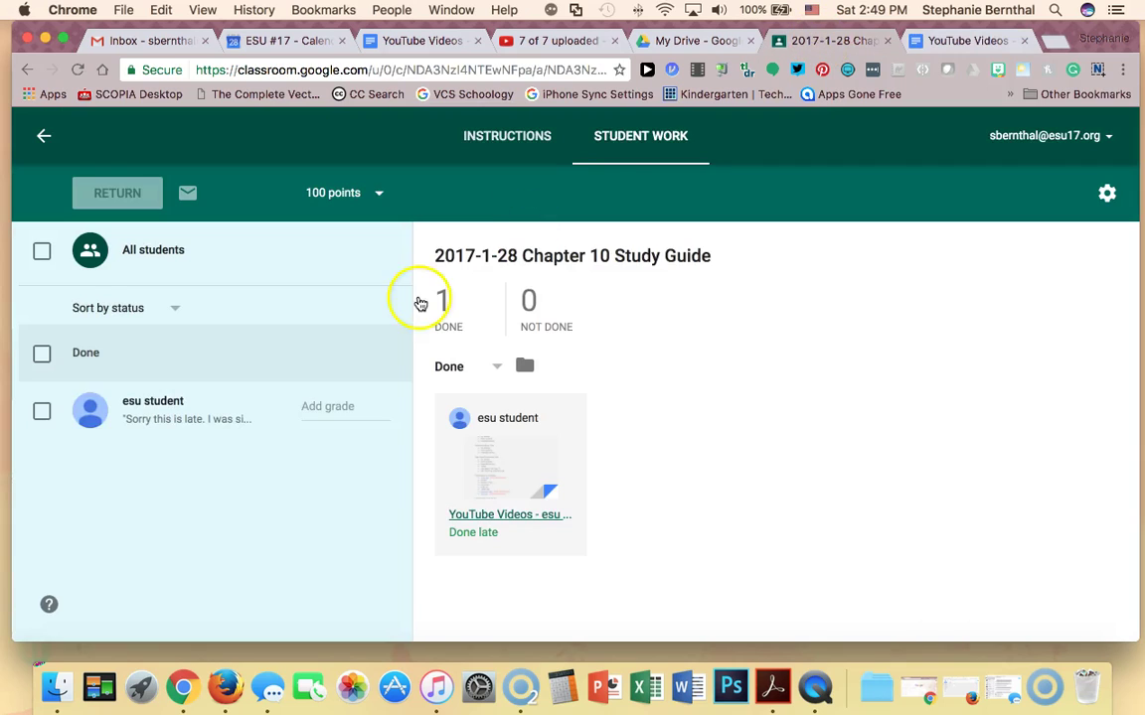
pyautogui.click(42, 415)
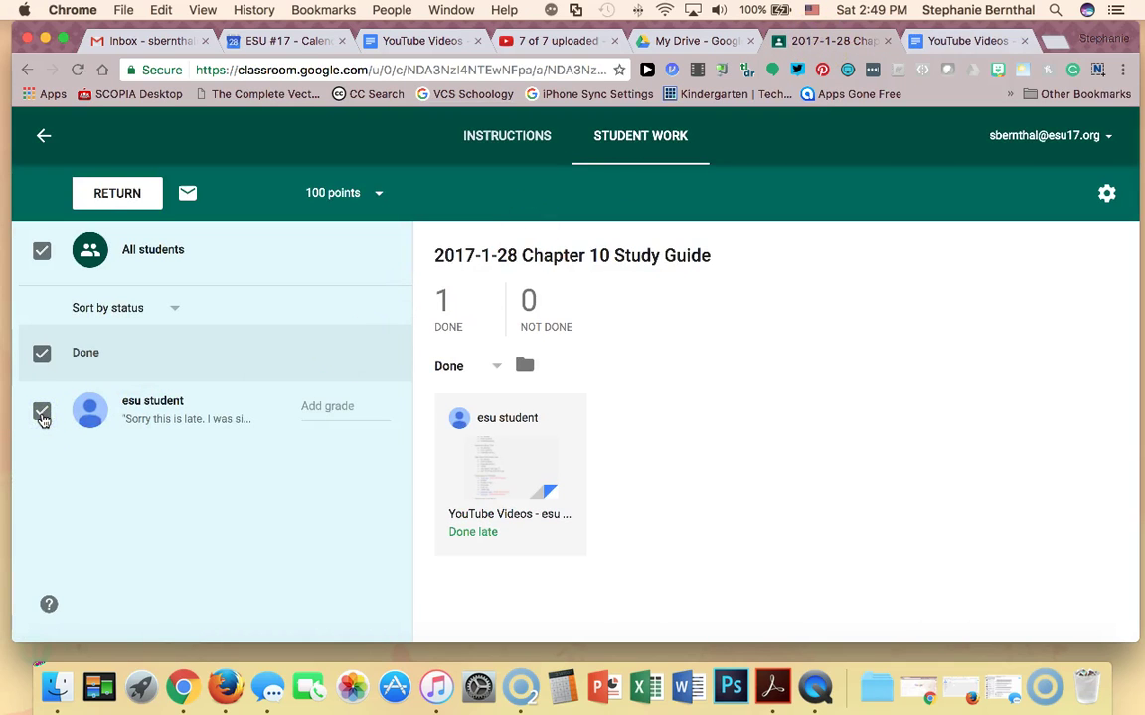
pyautogui.click(294, 414)
pyautogui.click(306, 404)
pyautogui.write('50')
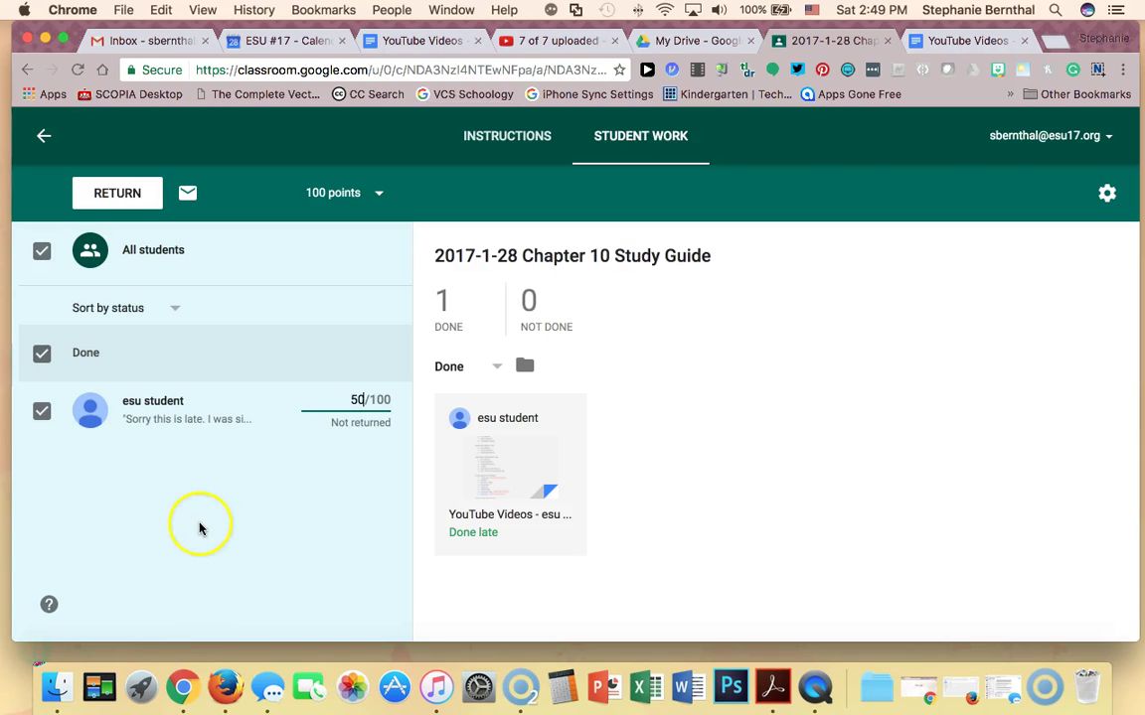
# Step: Return the work with private comment 'This was unacceptable, please complete by 1/29/17.'
pyautogui.click(98, 198)
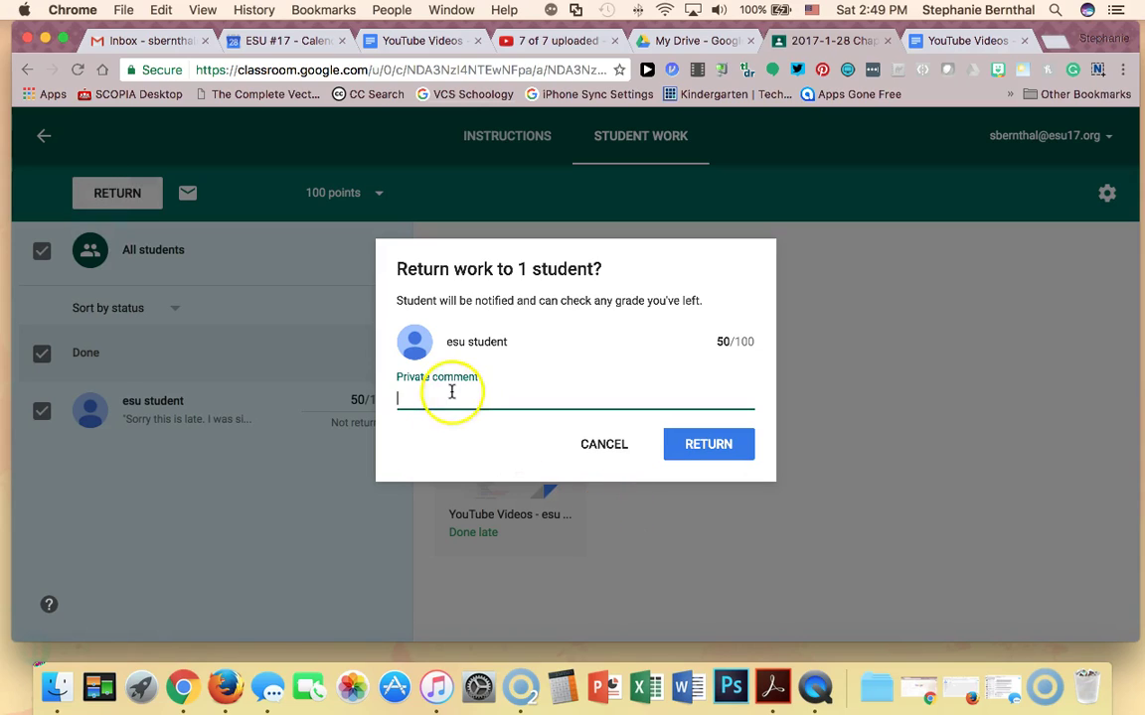
pyautogui.write('Th')
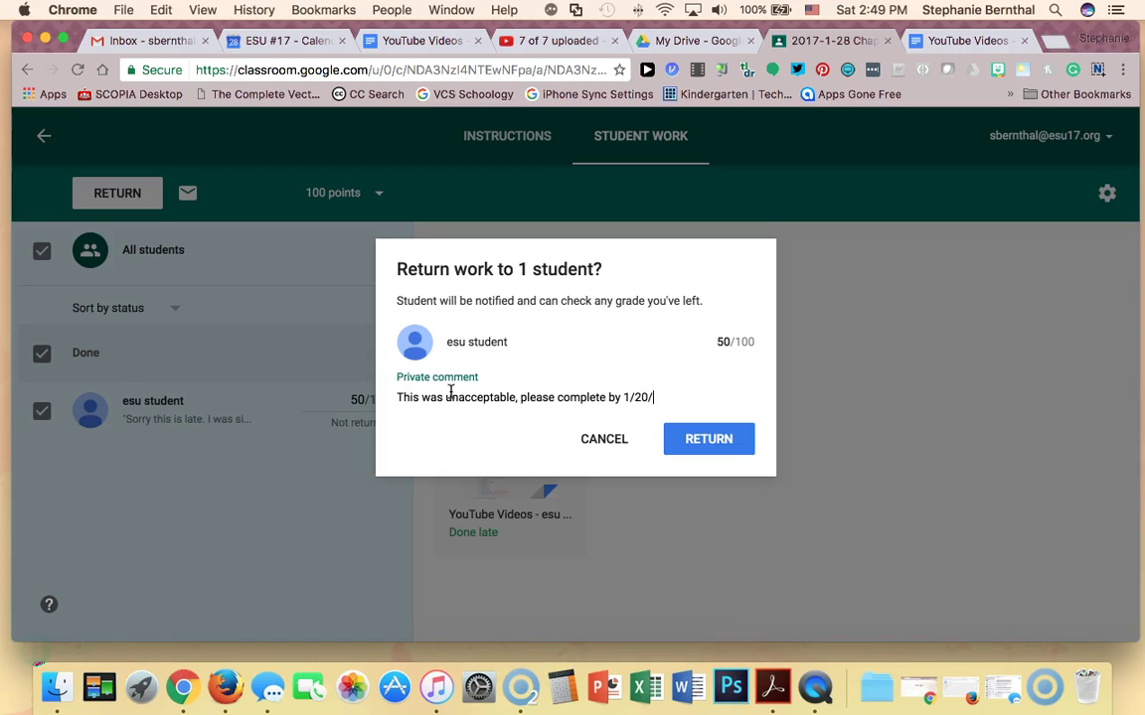
pyautogui.write('.')
pyautogui.click(750, 440)
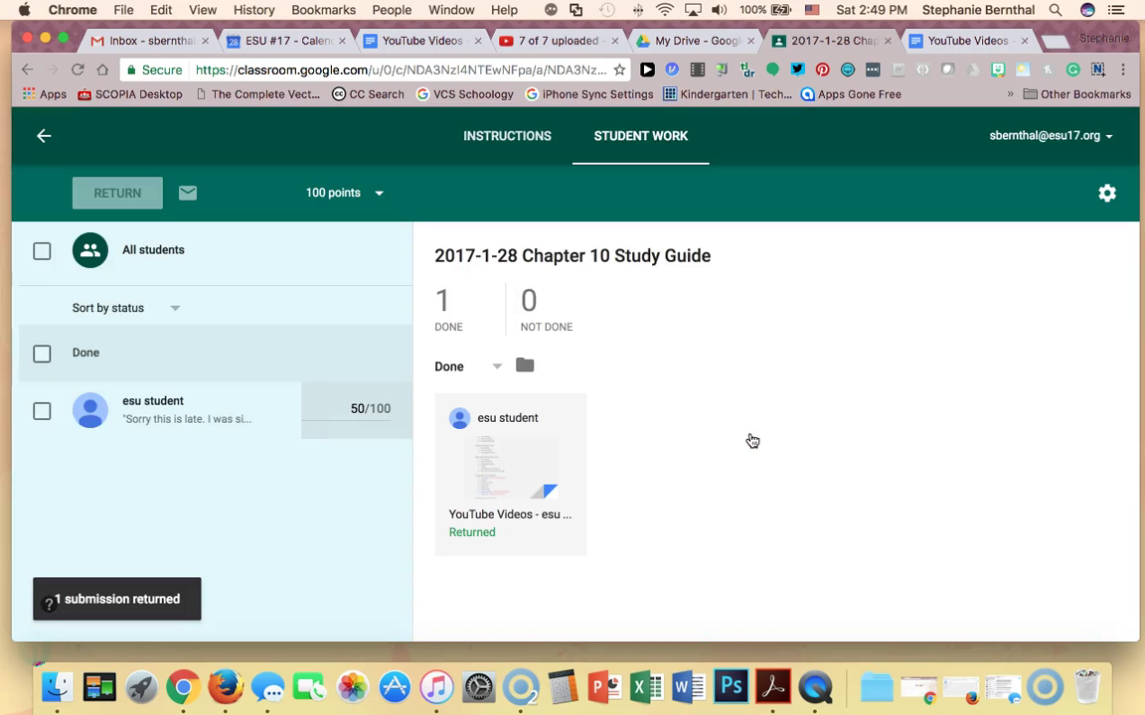
# Step: In the student's Firefox window, resubmit and turn in the returned Chapter 10 Study Guide
pyautogui.click(739, 414)
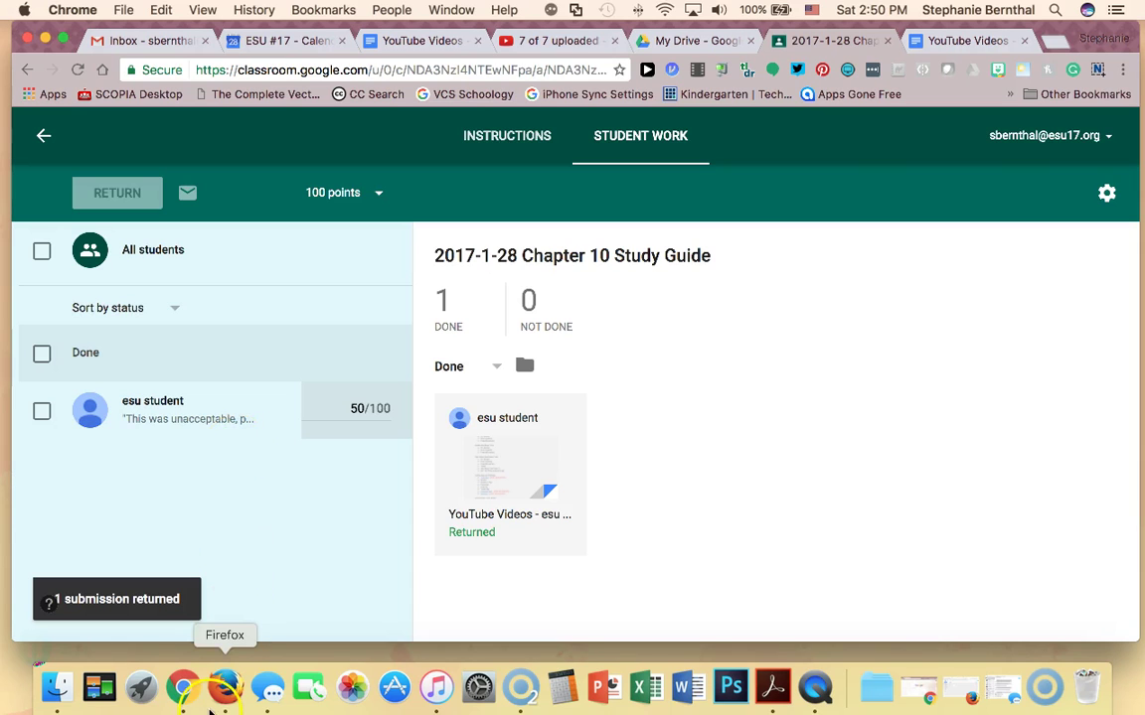
pyautogui.click(227, 686)
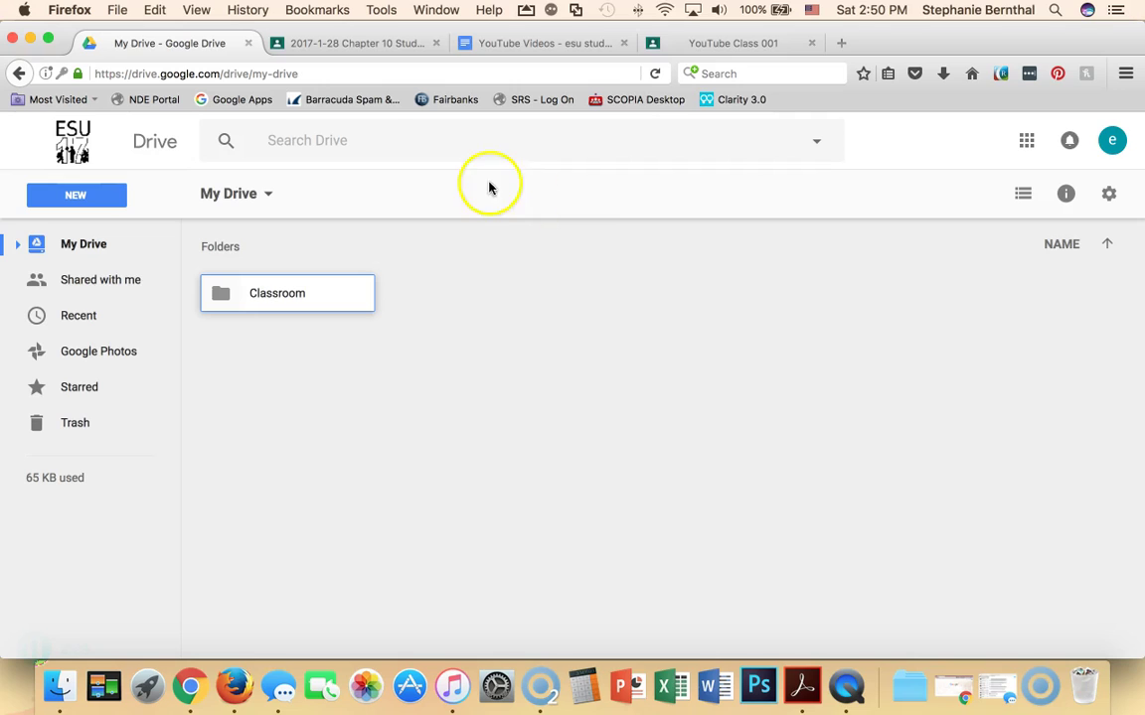
pyautogui.click(710, 43)
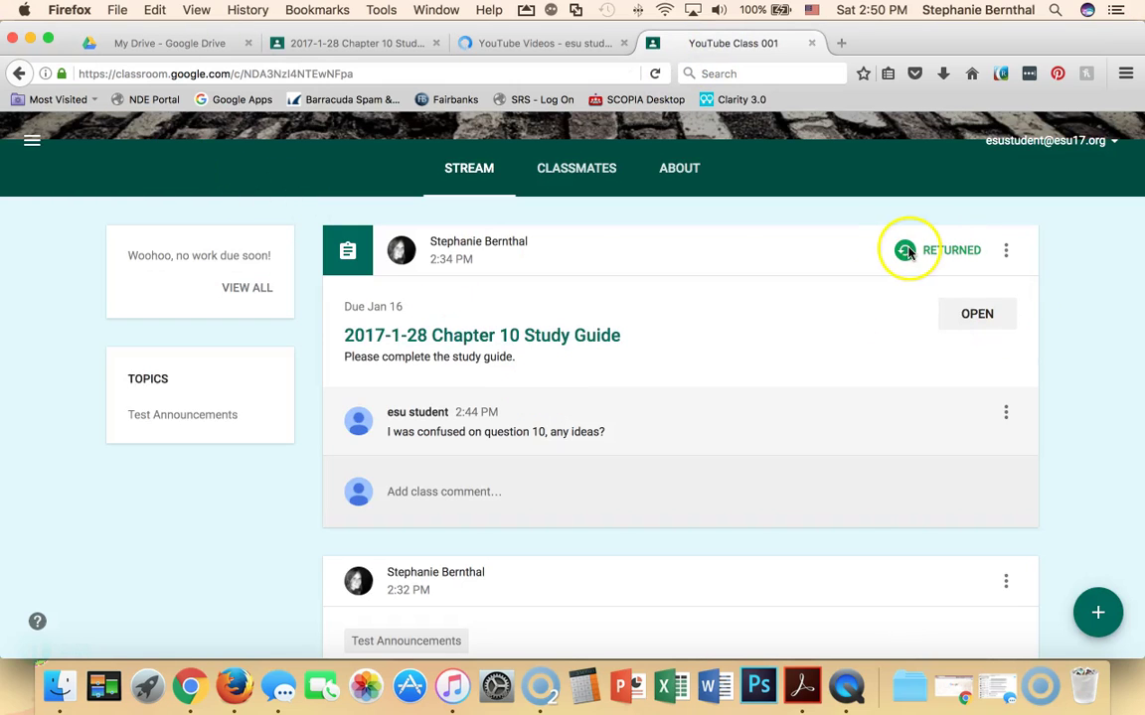
pyautogui.click(970, 312)
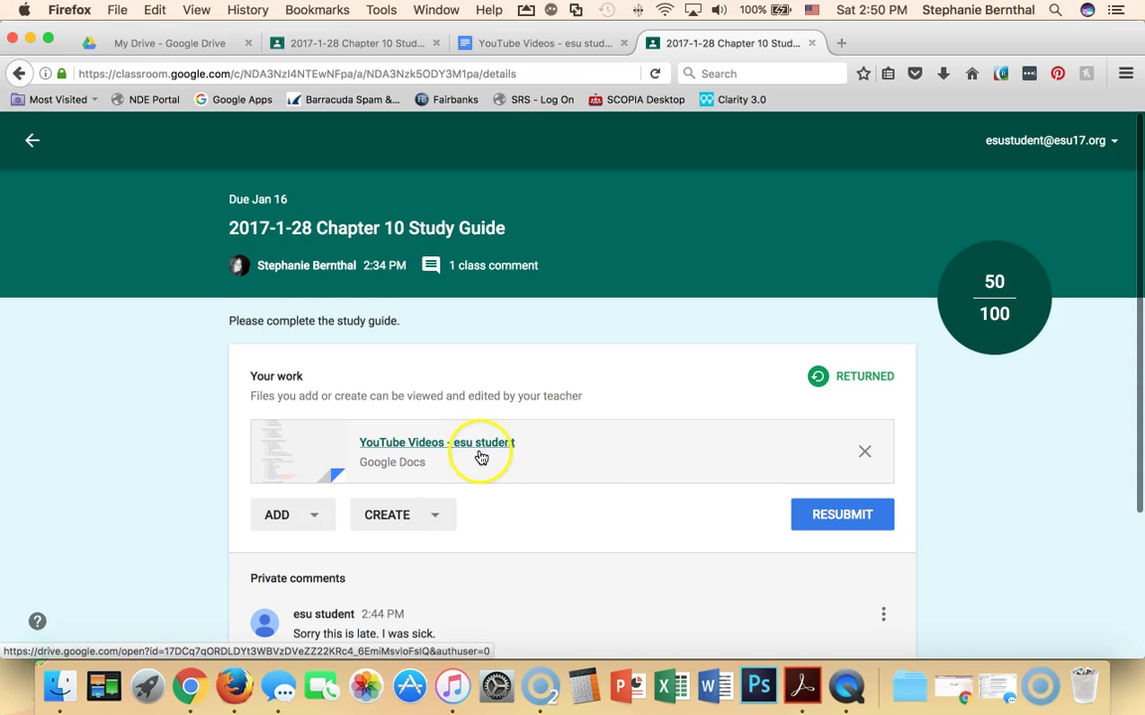
pyautogui.click(845, 517)
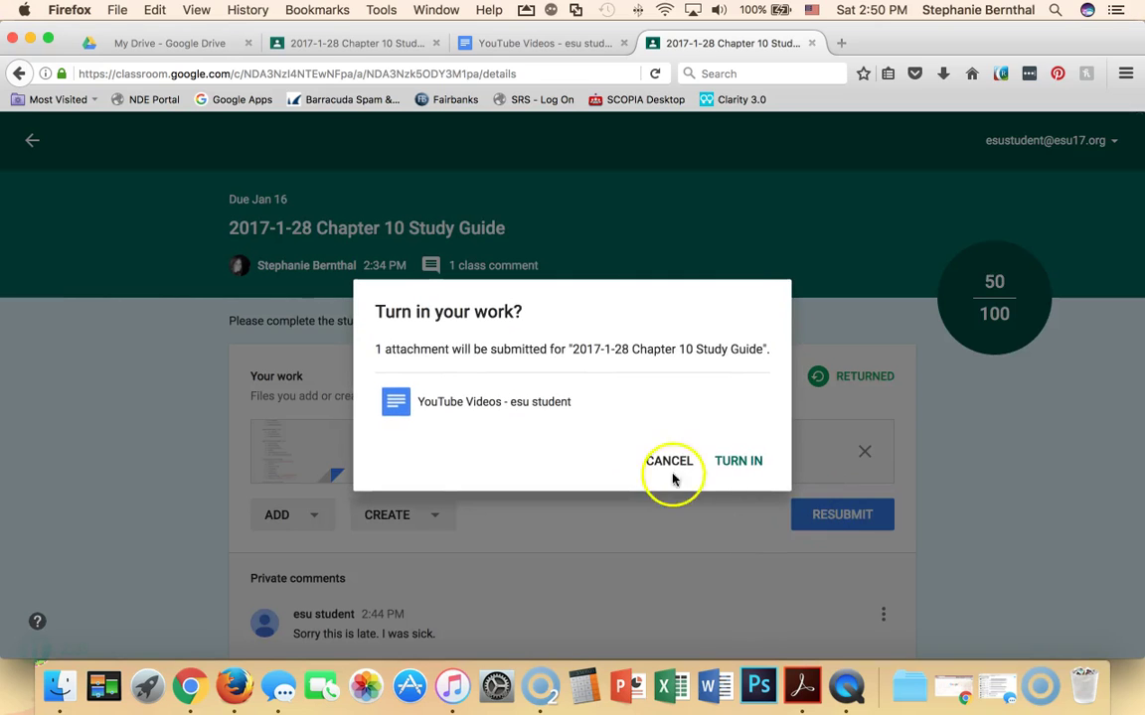
pyautogui.click(750, 465)
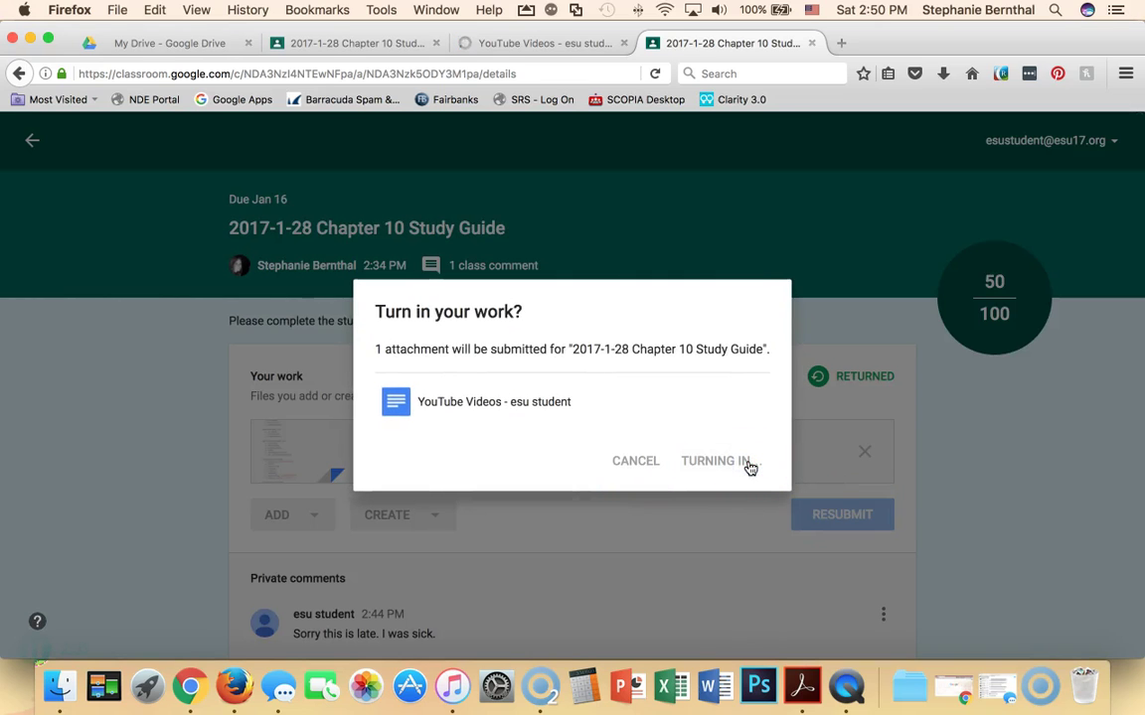
pyautogui.scroll(-3, 596, 522)
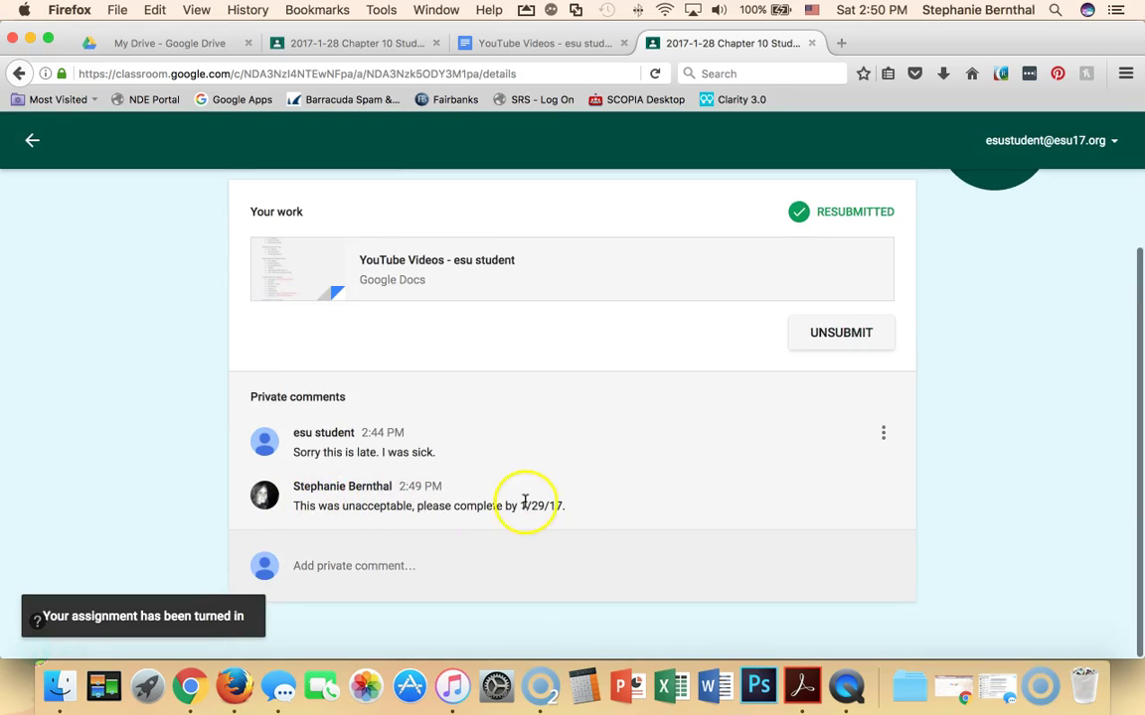
pyautogui.click(31, 39)
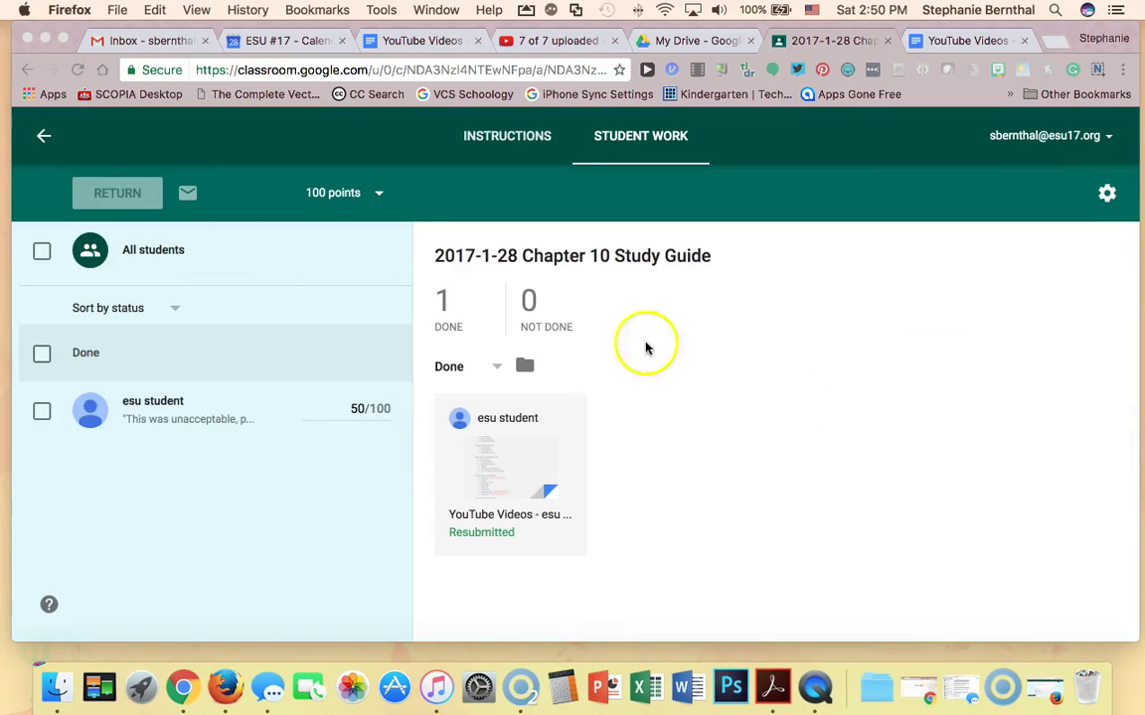
# Step: Open the completed student work and change the student's grade from 50 to 100
pyautogui.click(42, 132)
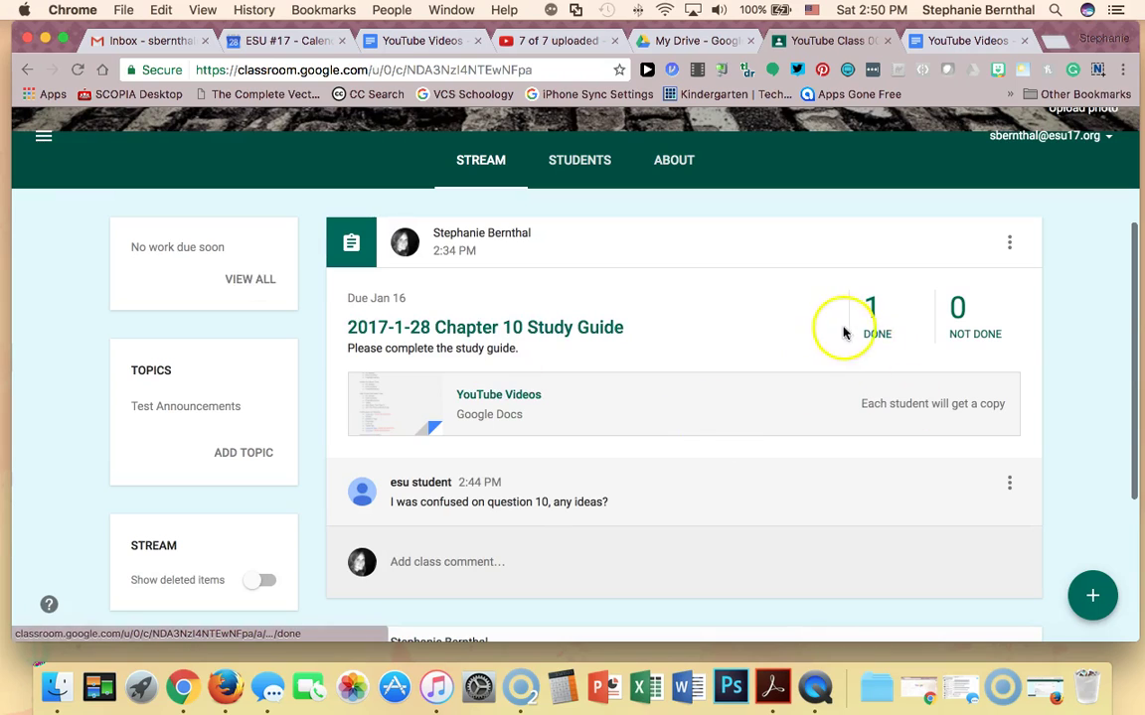
pyautogui.click(871, 329)
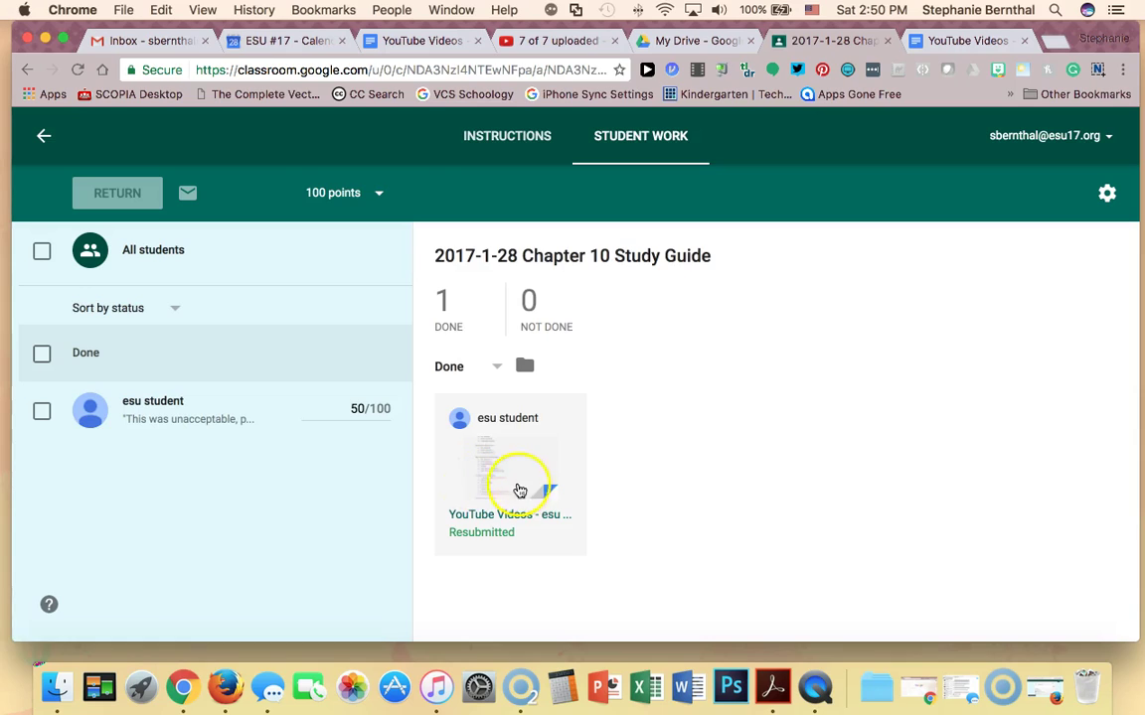
pyautogui.click(341, 408)
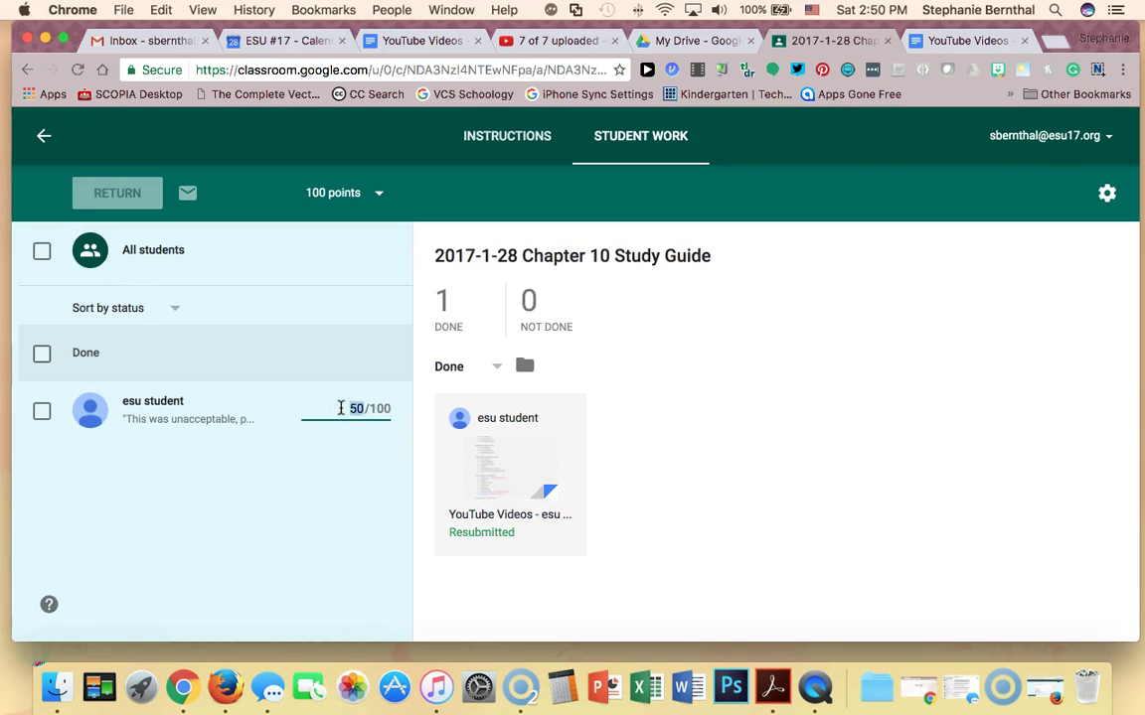
pyautogui.write('100')
# Step: Return the work with private comment 'Good job! Much better this time!'
pyautogui.click(120, 194)
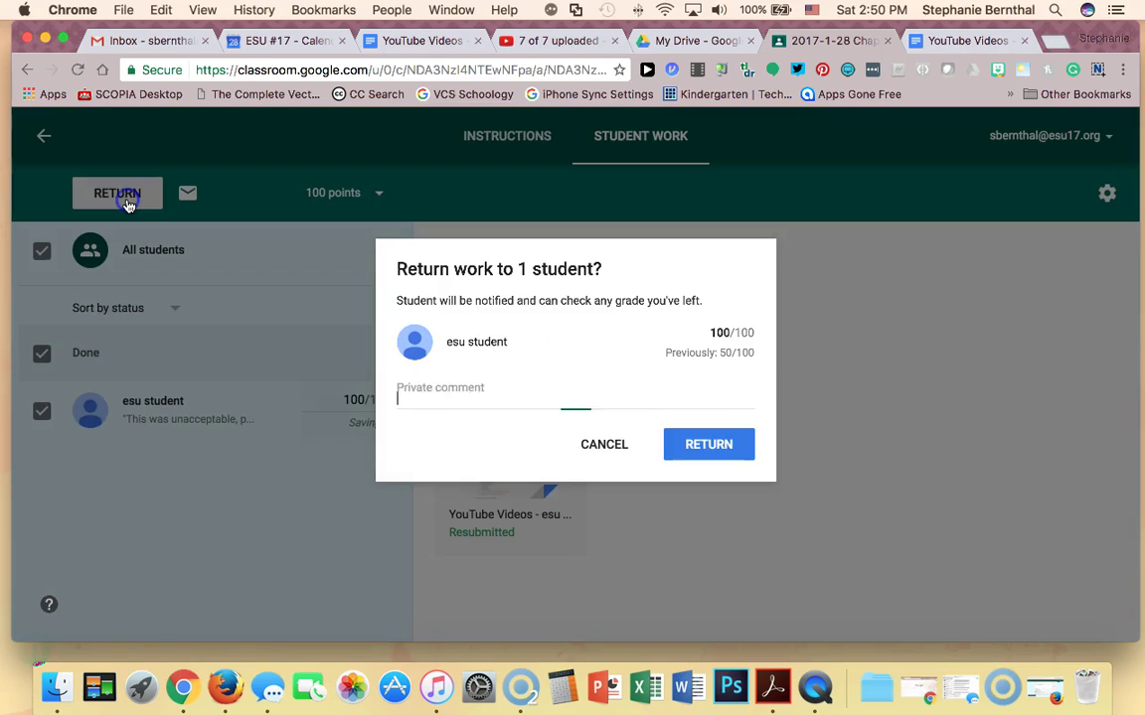
pyautogui.write('Go')
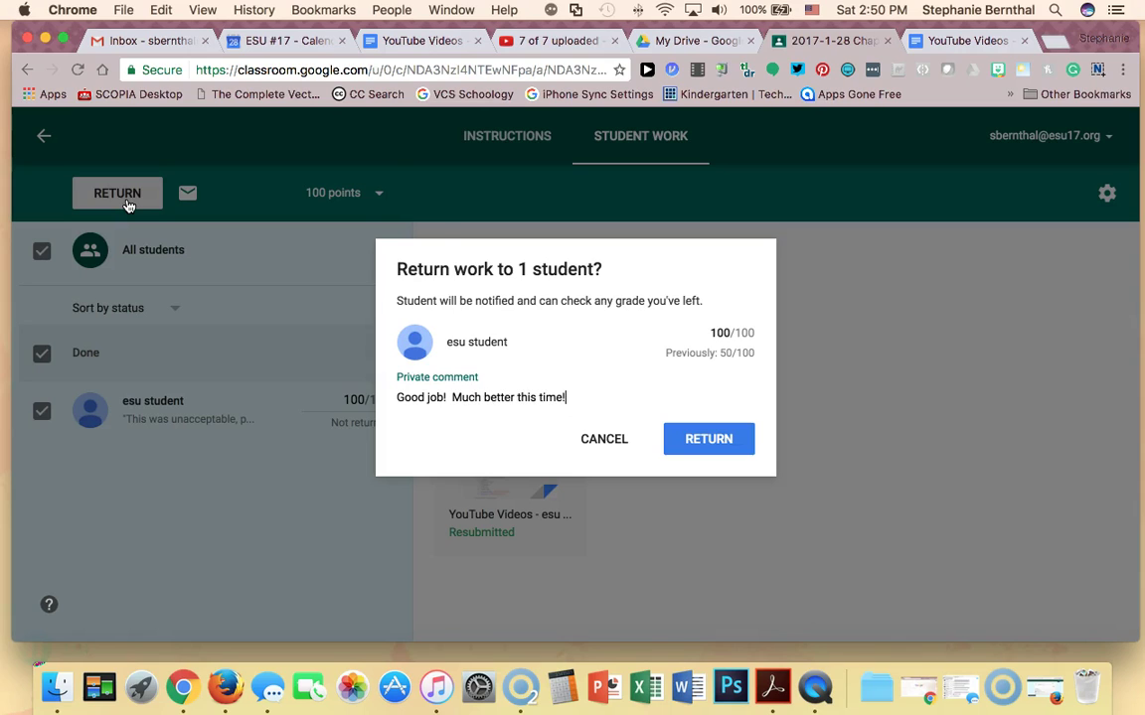
pyautogui.click(680, 440)
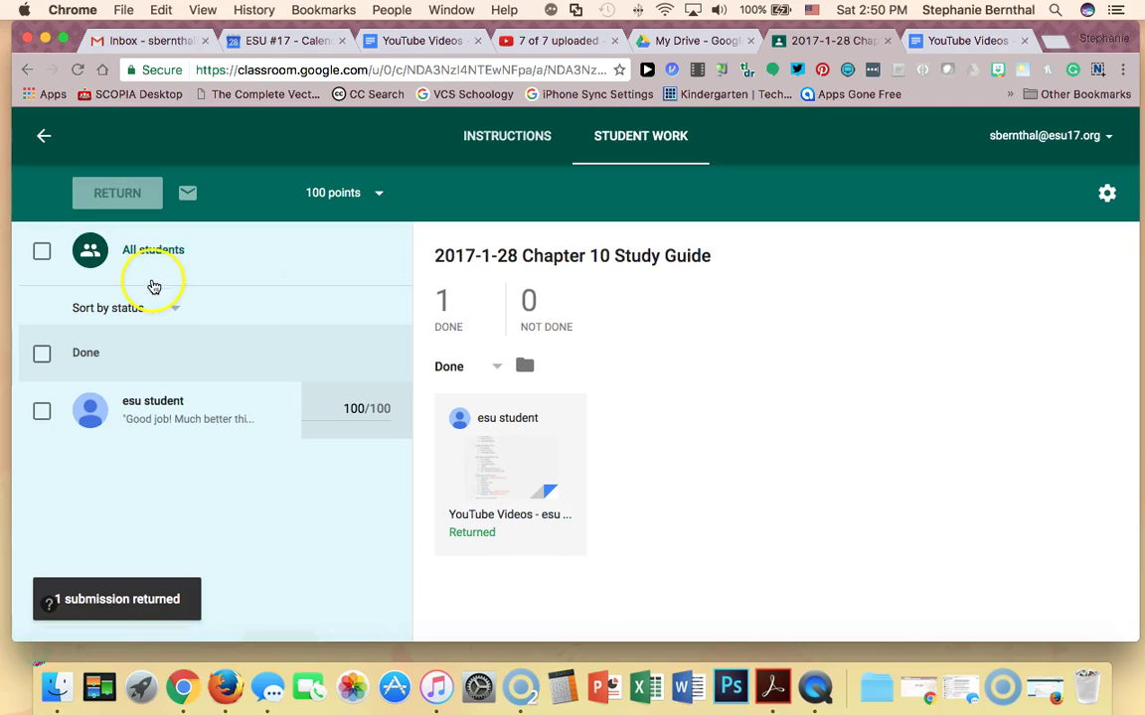
pyautogui.click(43, 405)
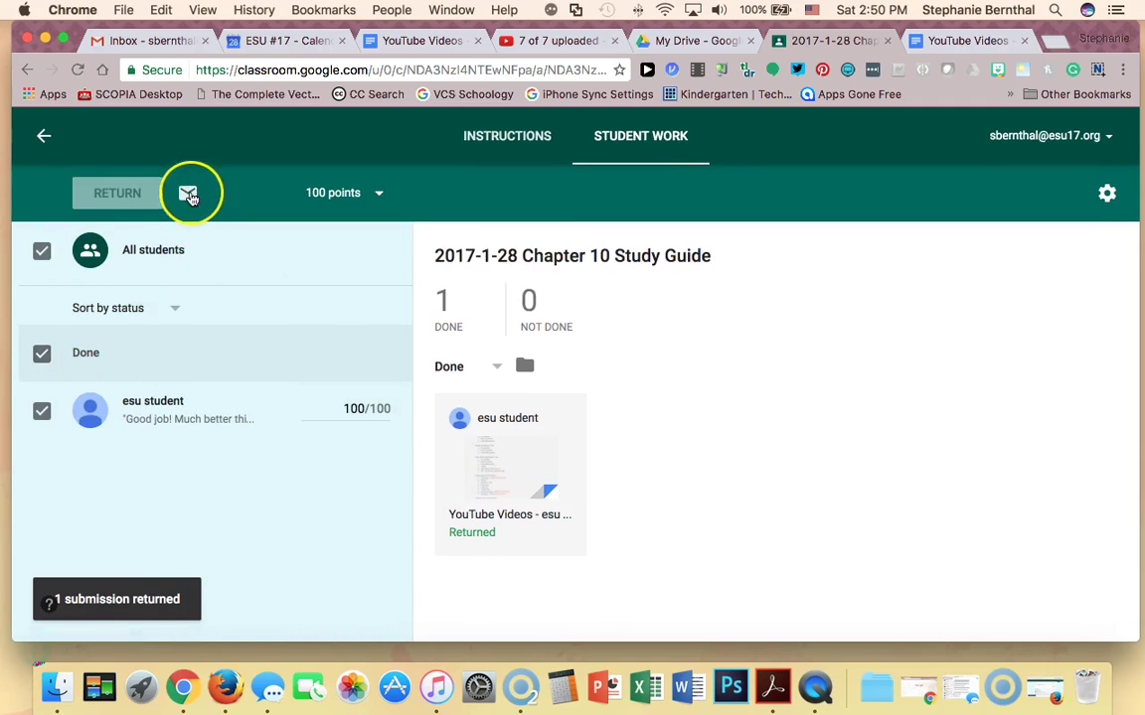
pyautogui.click(187, 193)
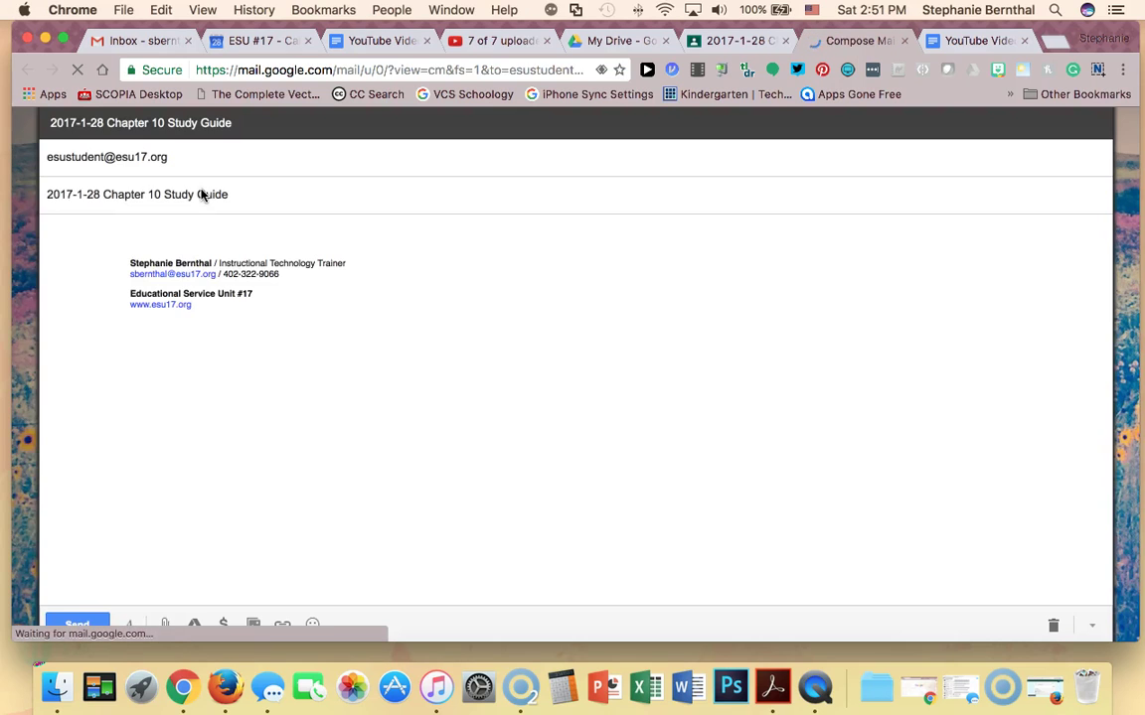
pyautogui.click(904, 41)
pyautogui.click(698, 258)
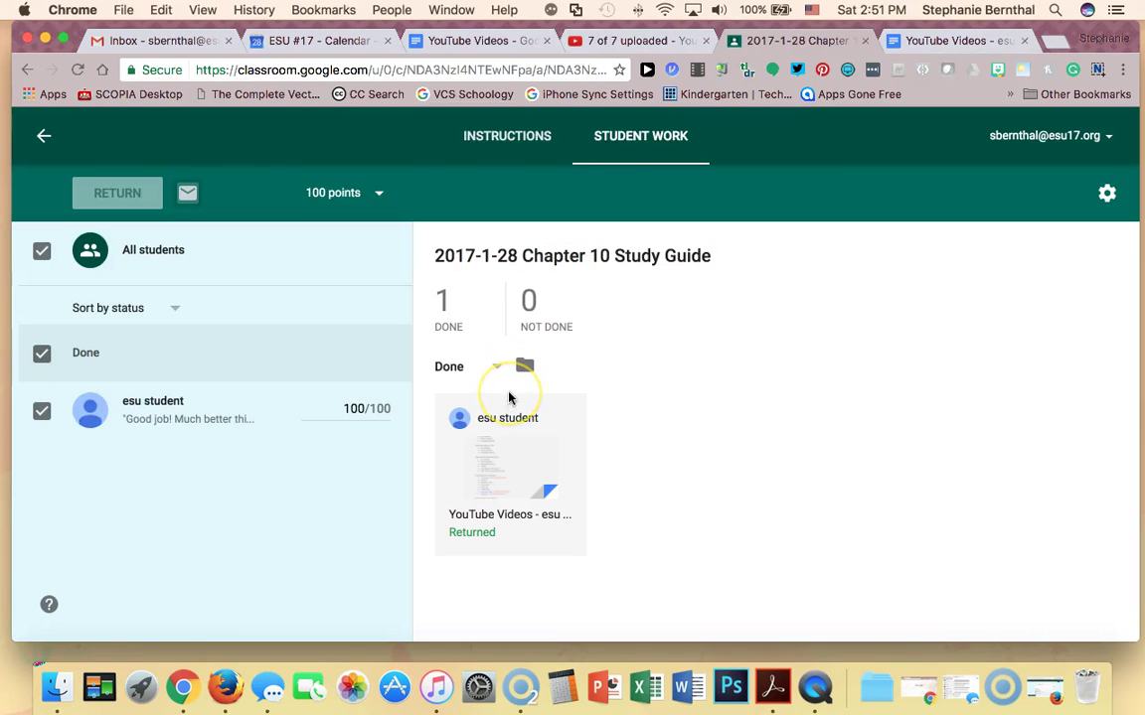
# Step: View the assignment instructions, then go back to the YouTube Class 001 stream
pyautogui.click(500, 139)
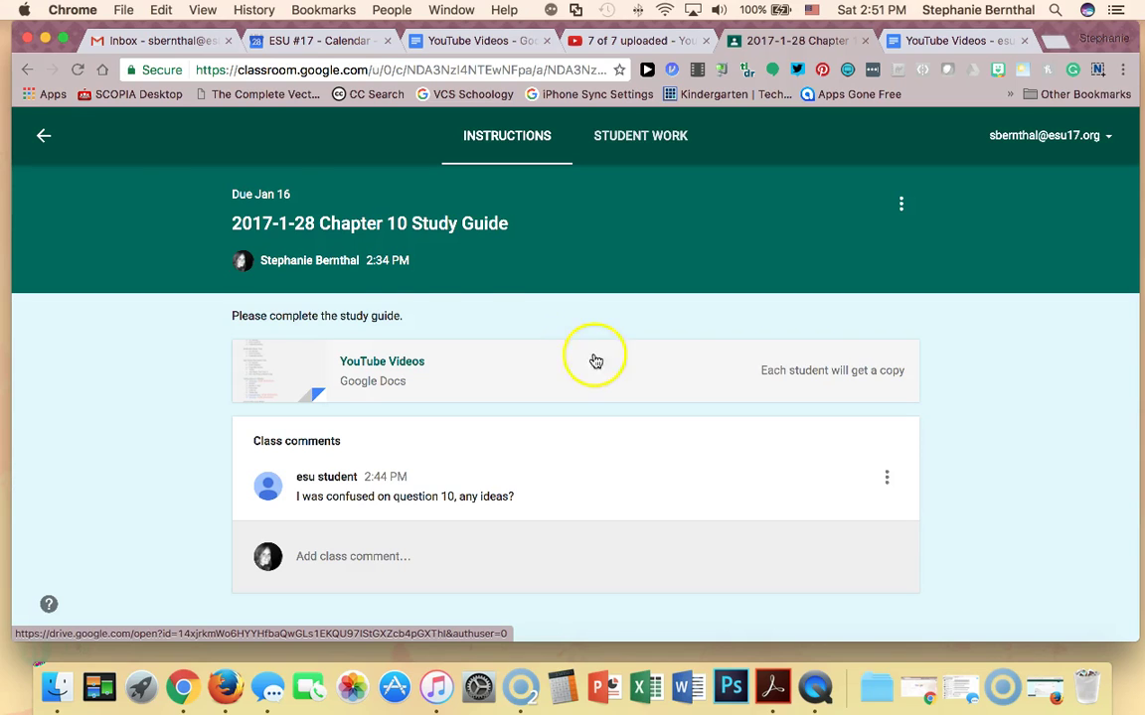
pyautogui.click(44, 138)
pyautogui.scroll(-5, 623, 399)
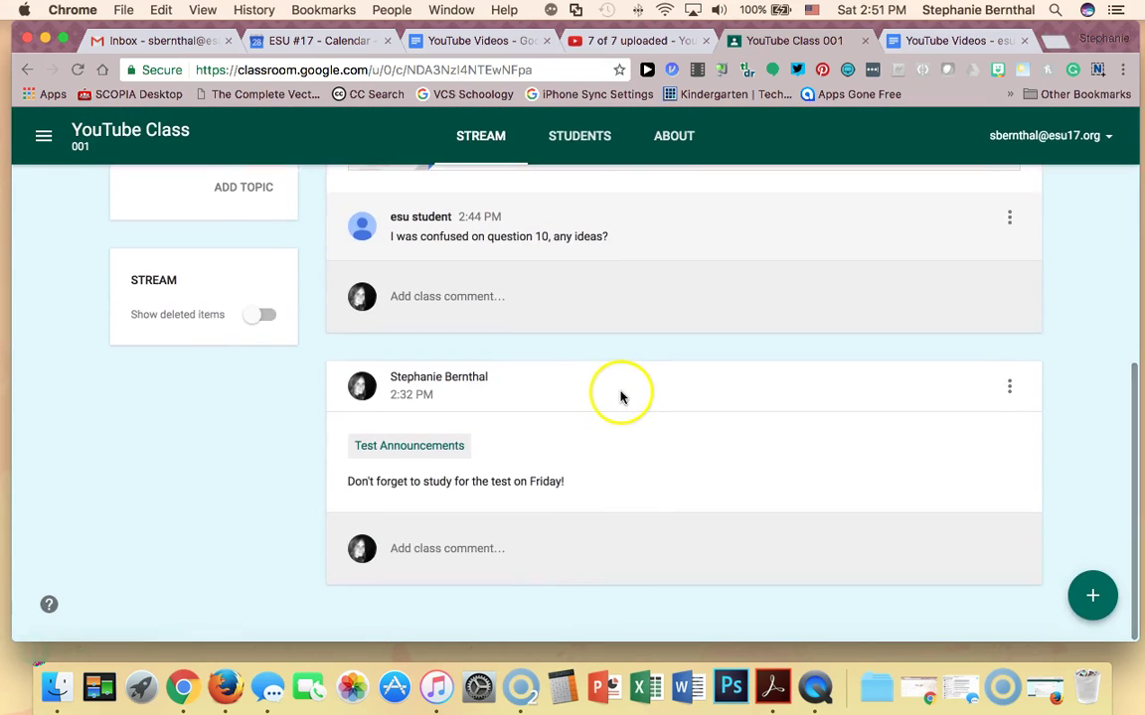